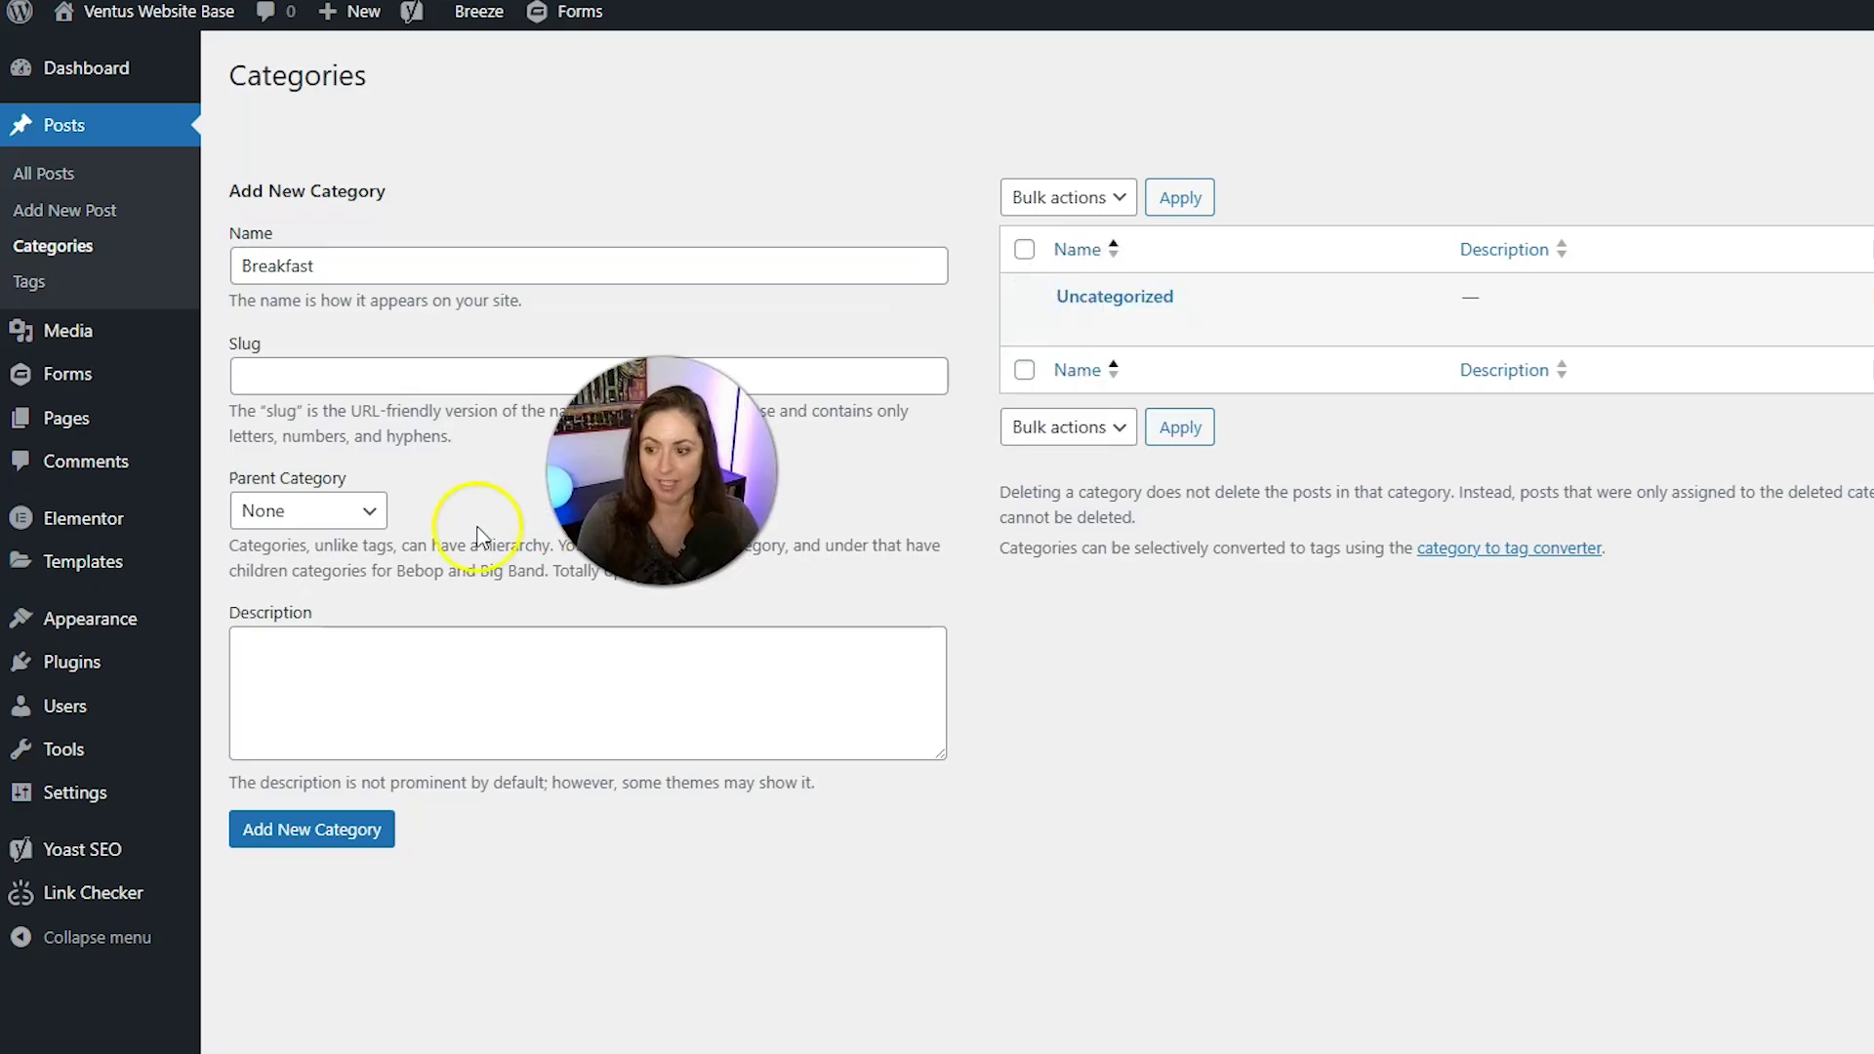
Step: Add a Breakfast category with Parent Category left as None
{"action": "left_click", "coordinate": [367, 513]}
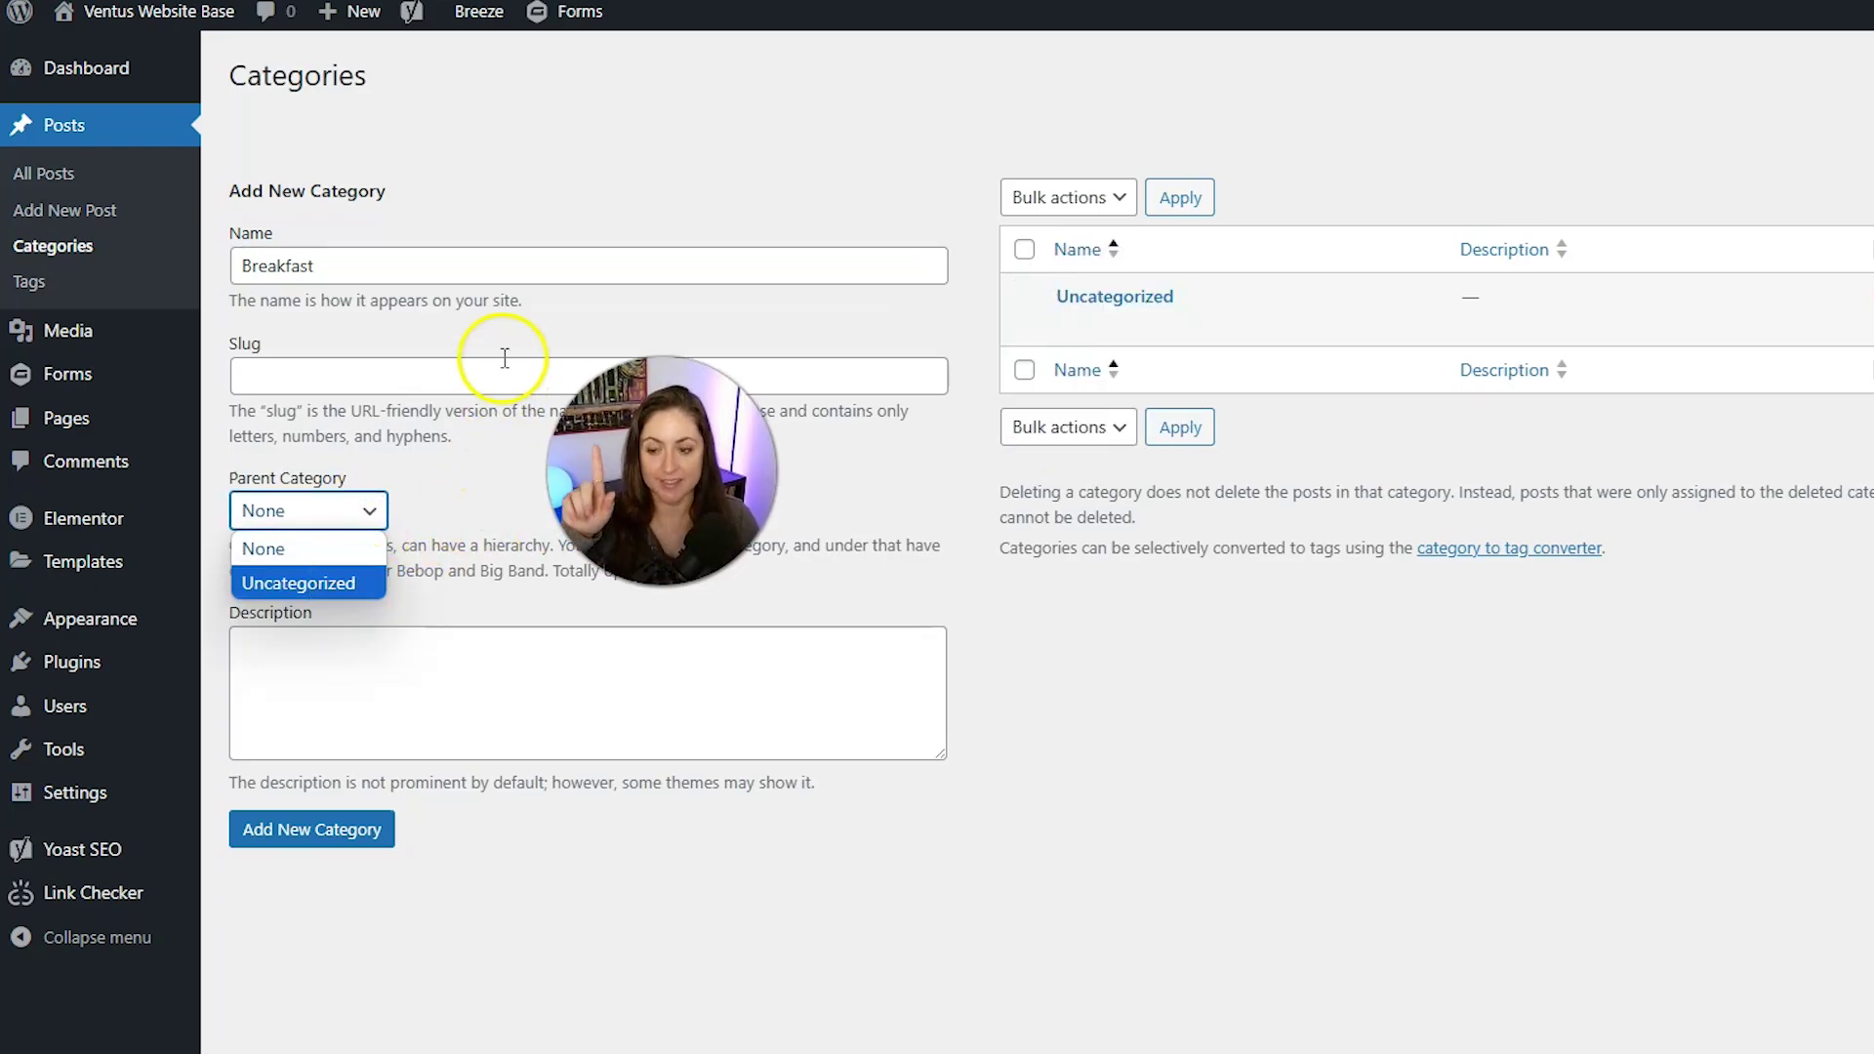
{"action": "left_click", "coordinate": [406, 527]}
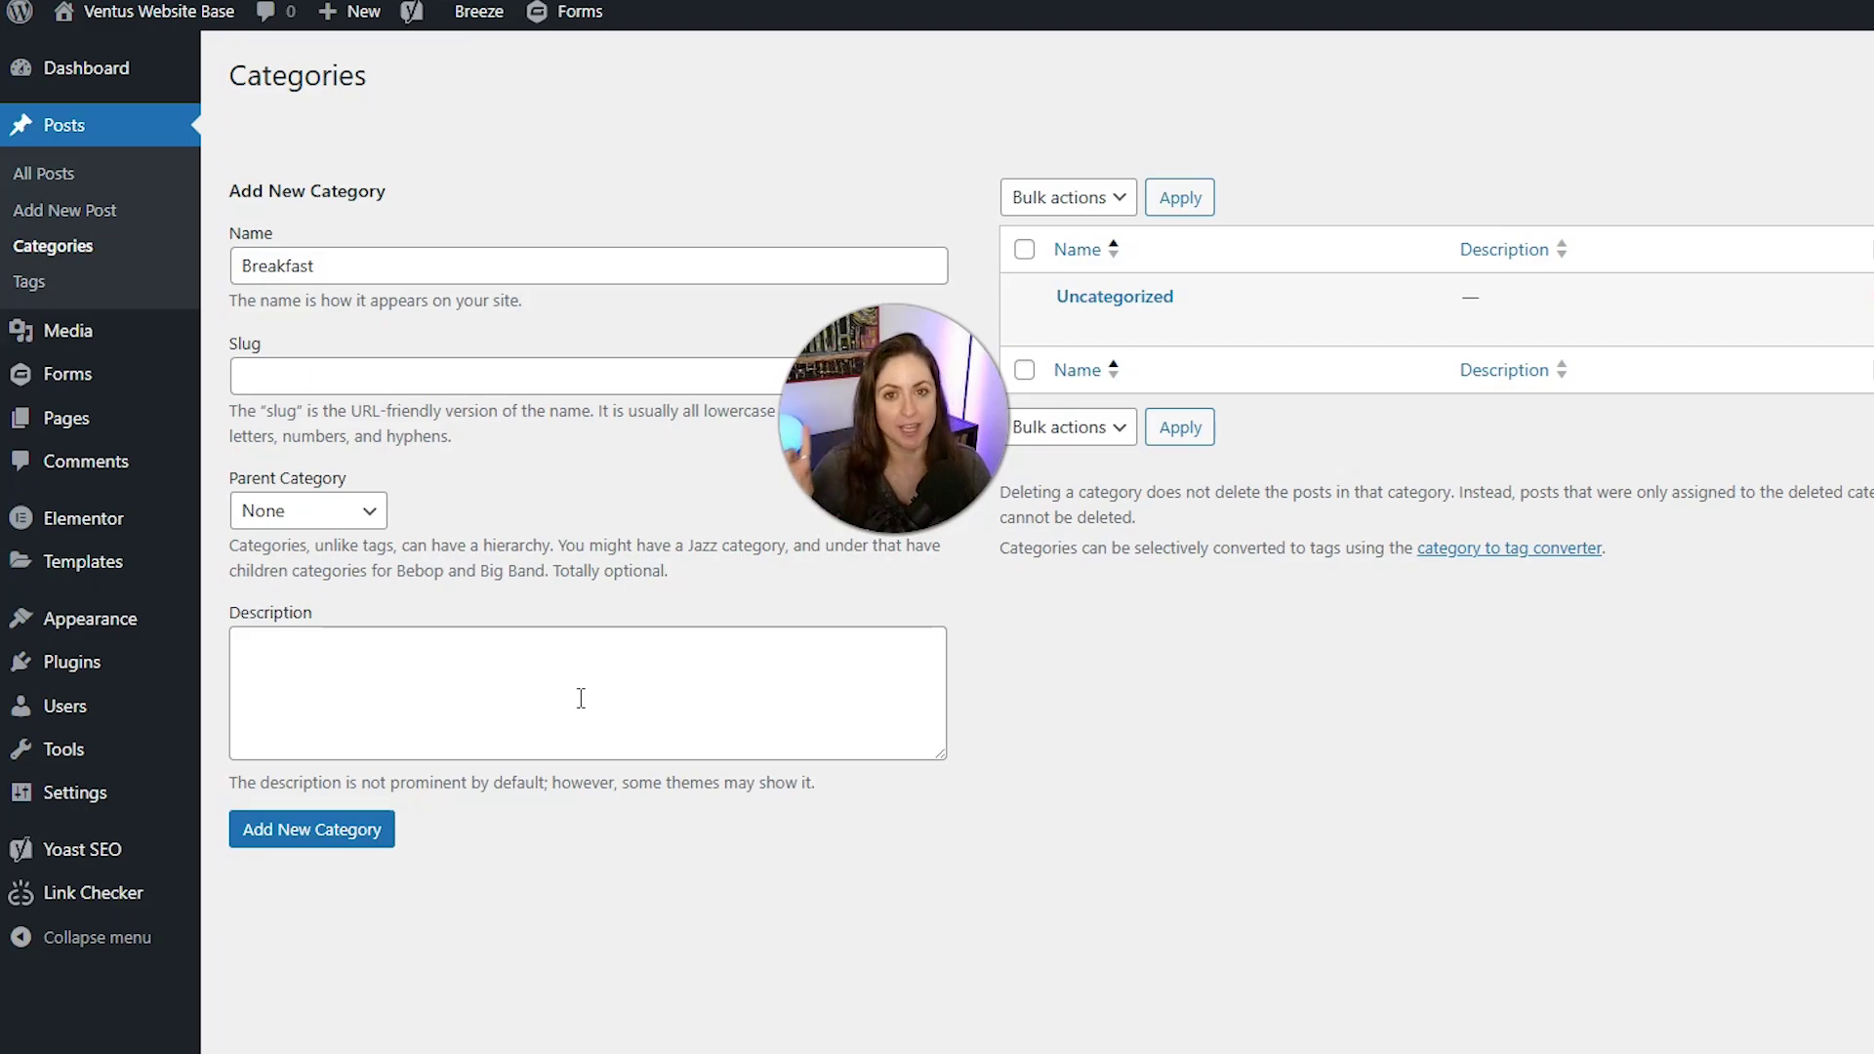
{"action": "left_click", "coordinate": [334, 832]}
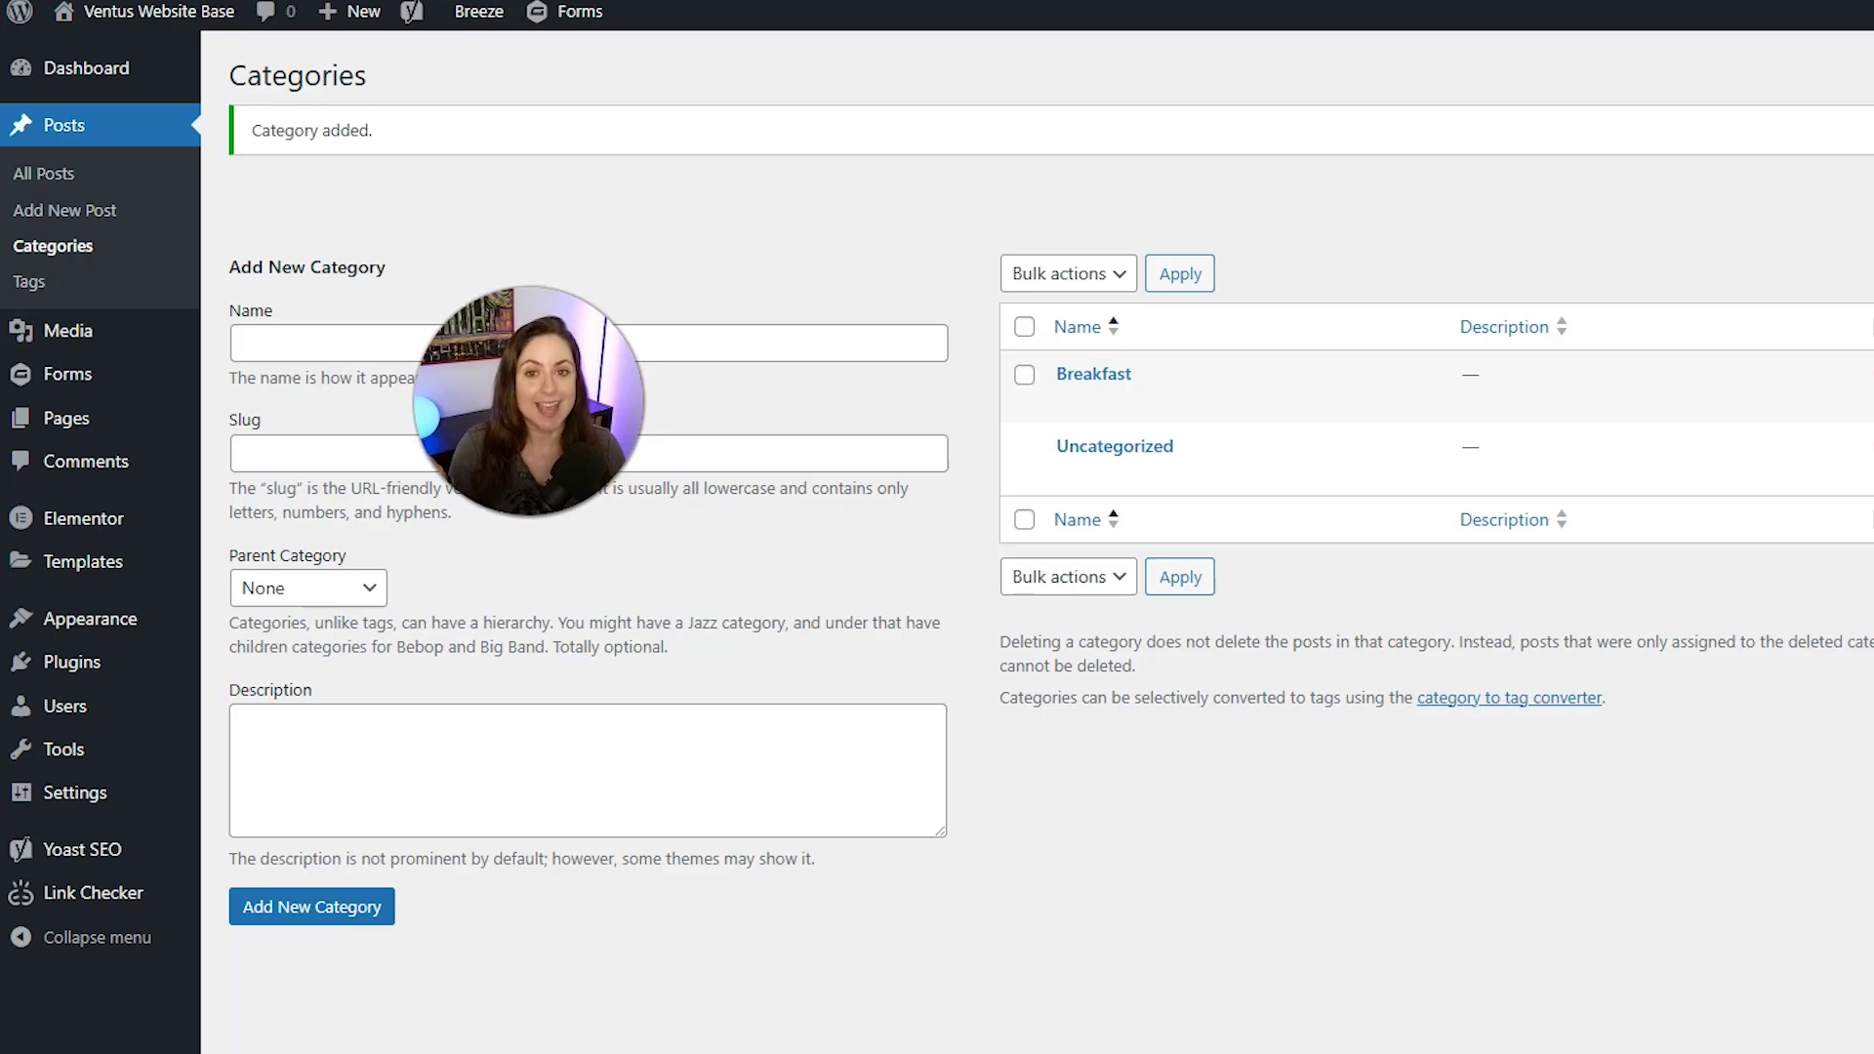
{"action": "left_click", "coordinate": [97, 290]}
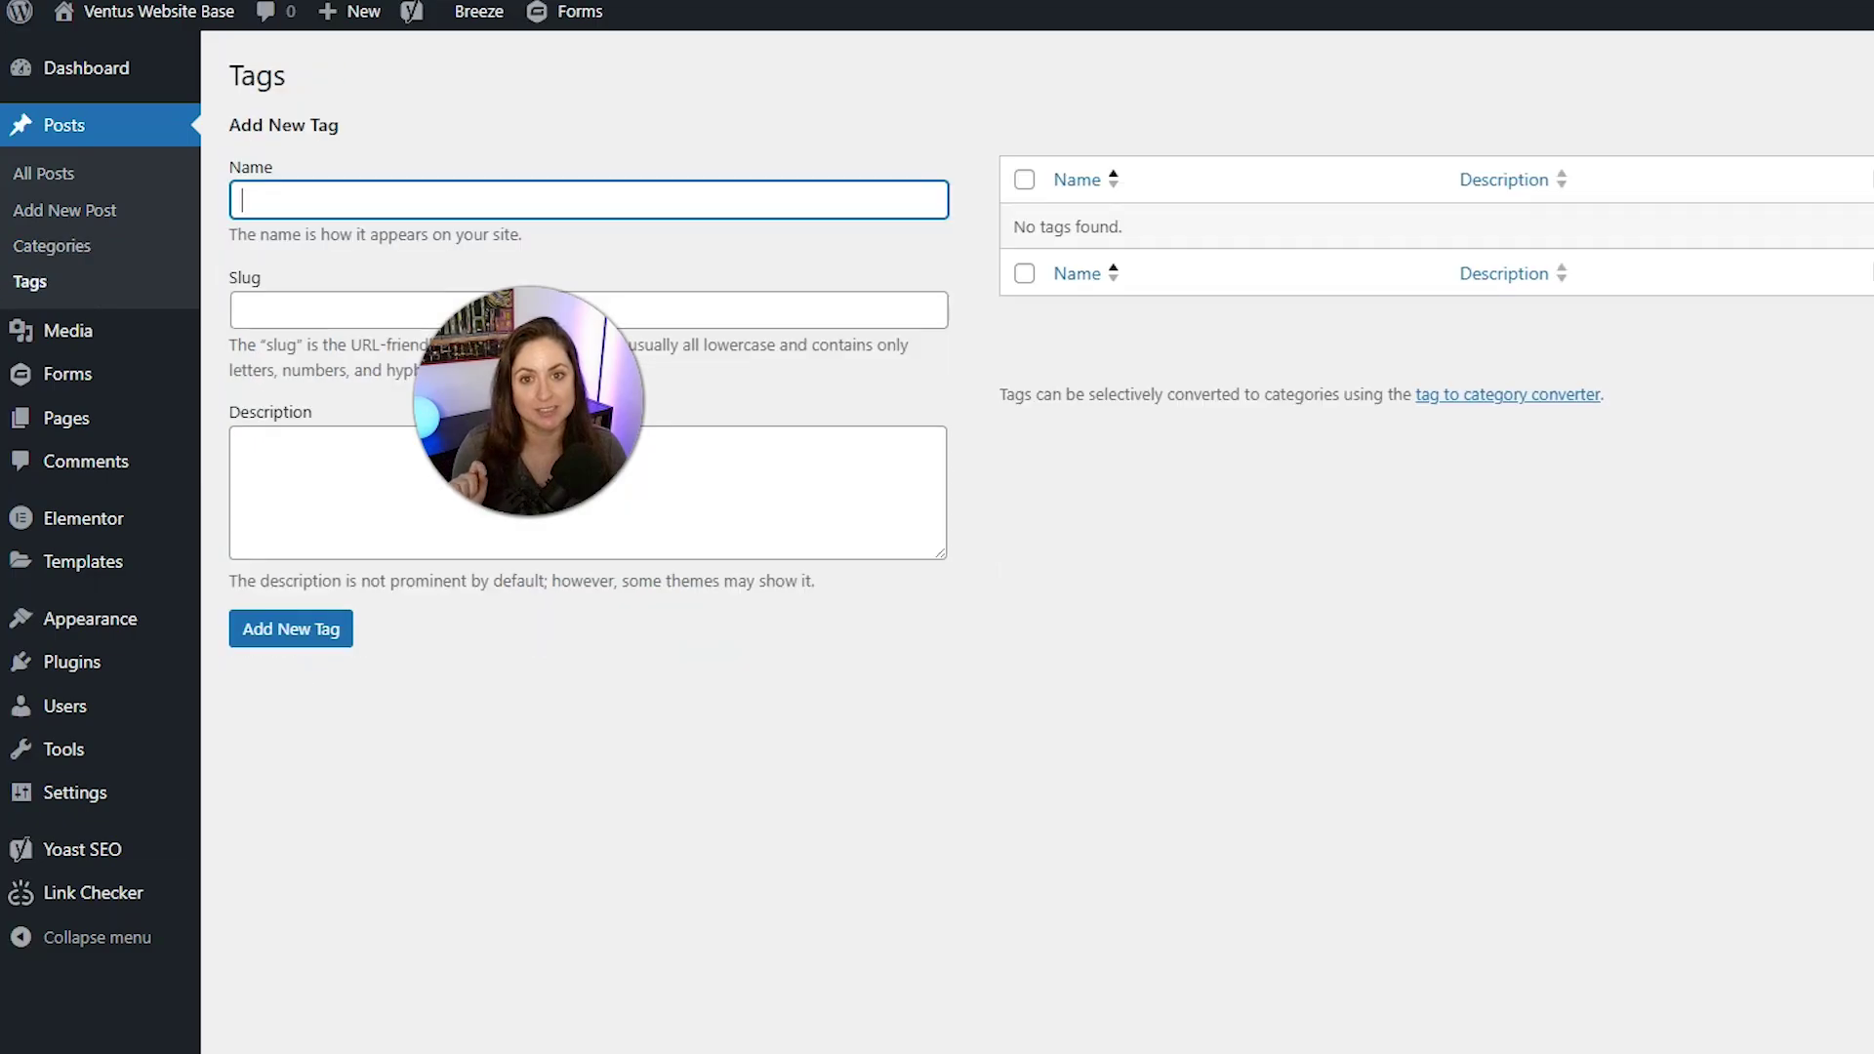
Step: Create a new tag named 'Sandwiches'
{"action": "left_click", "coordinate": [711, 201]}
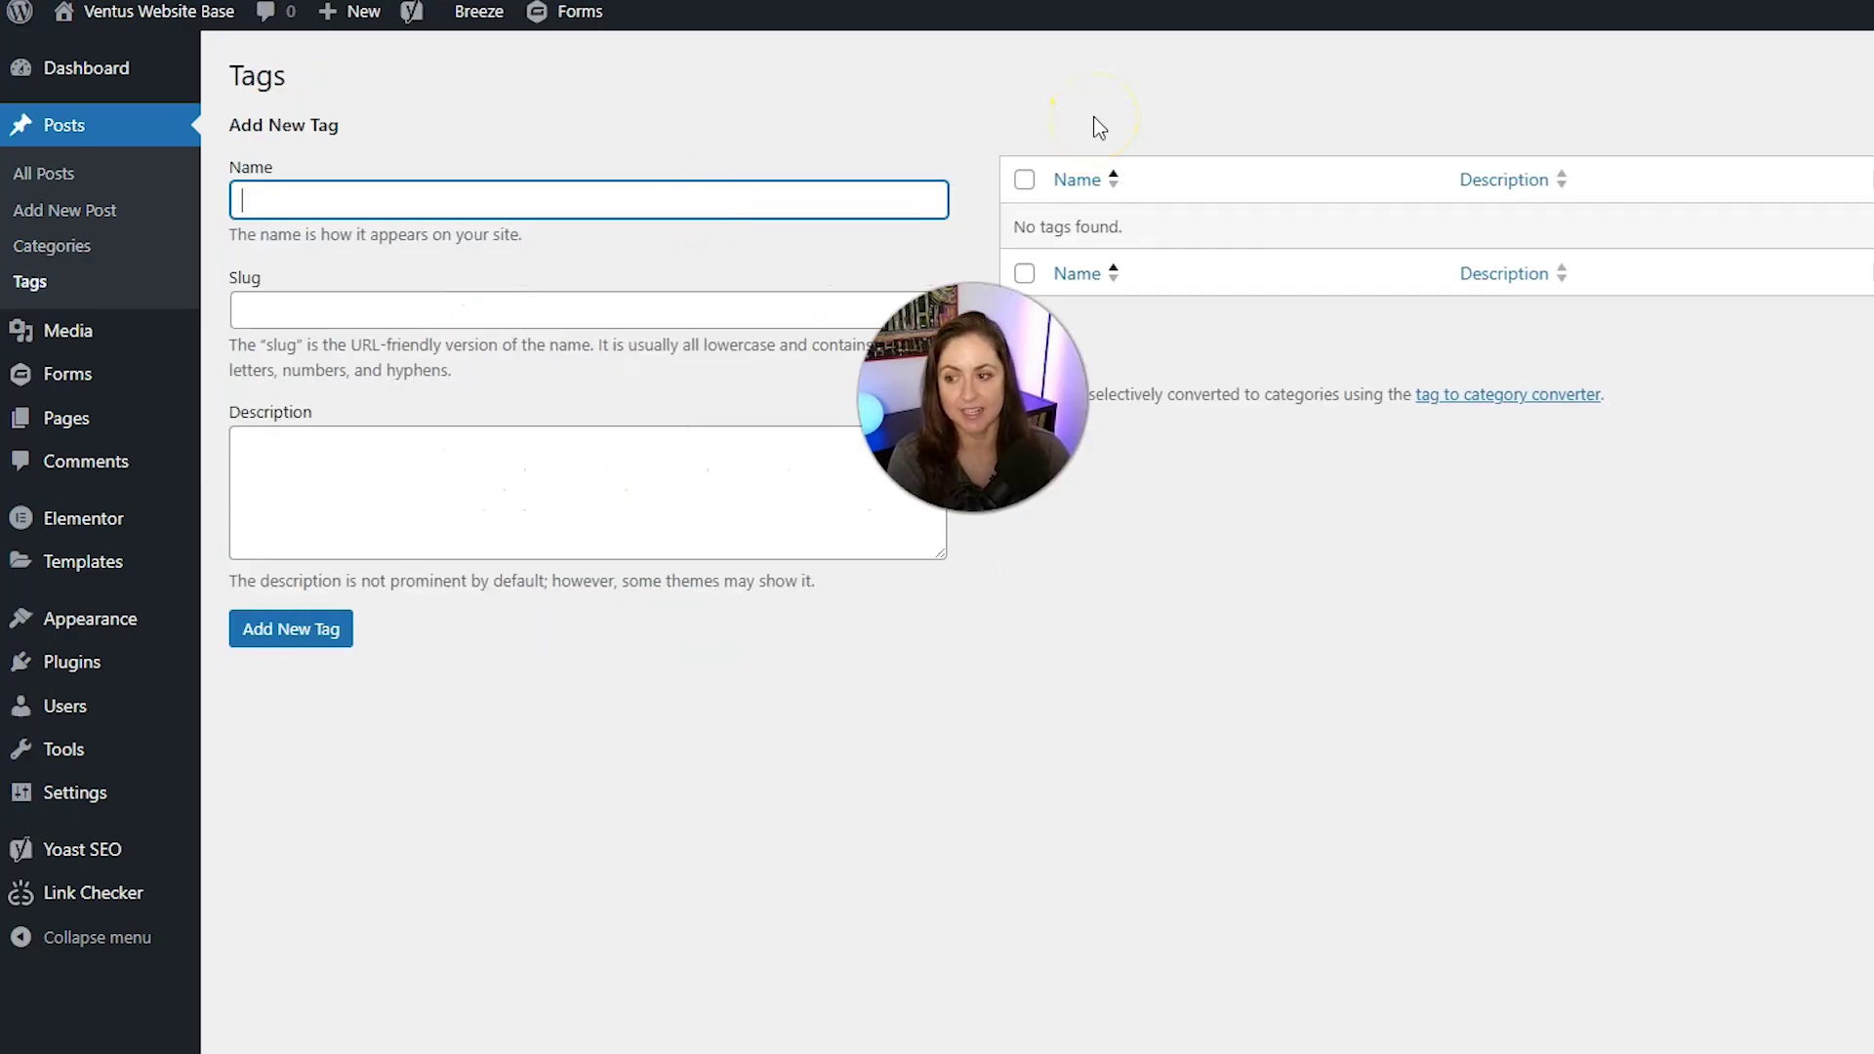
{"action": "type", "text": "Sandwich"}
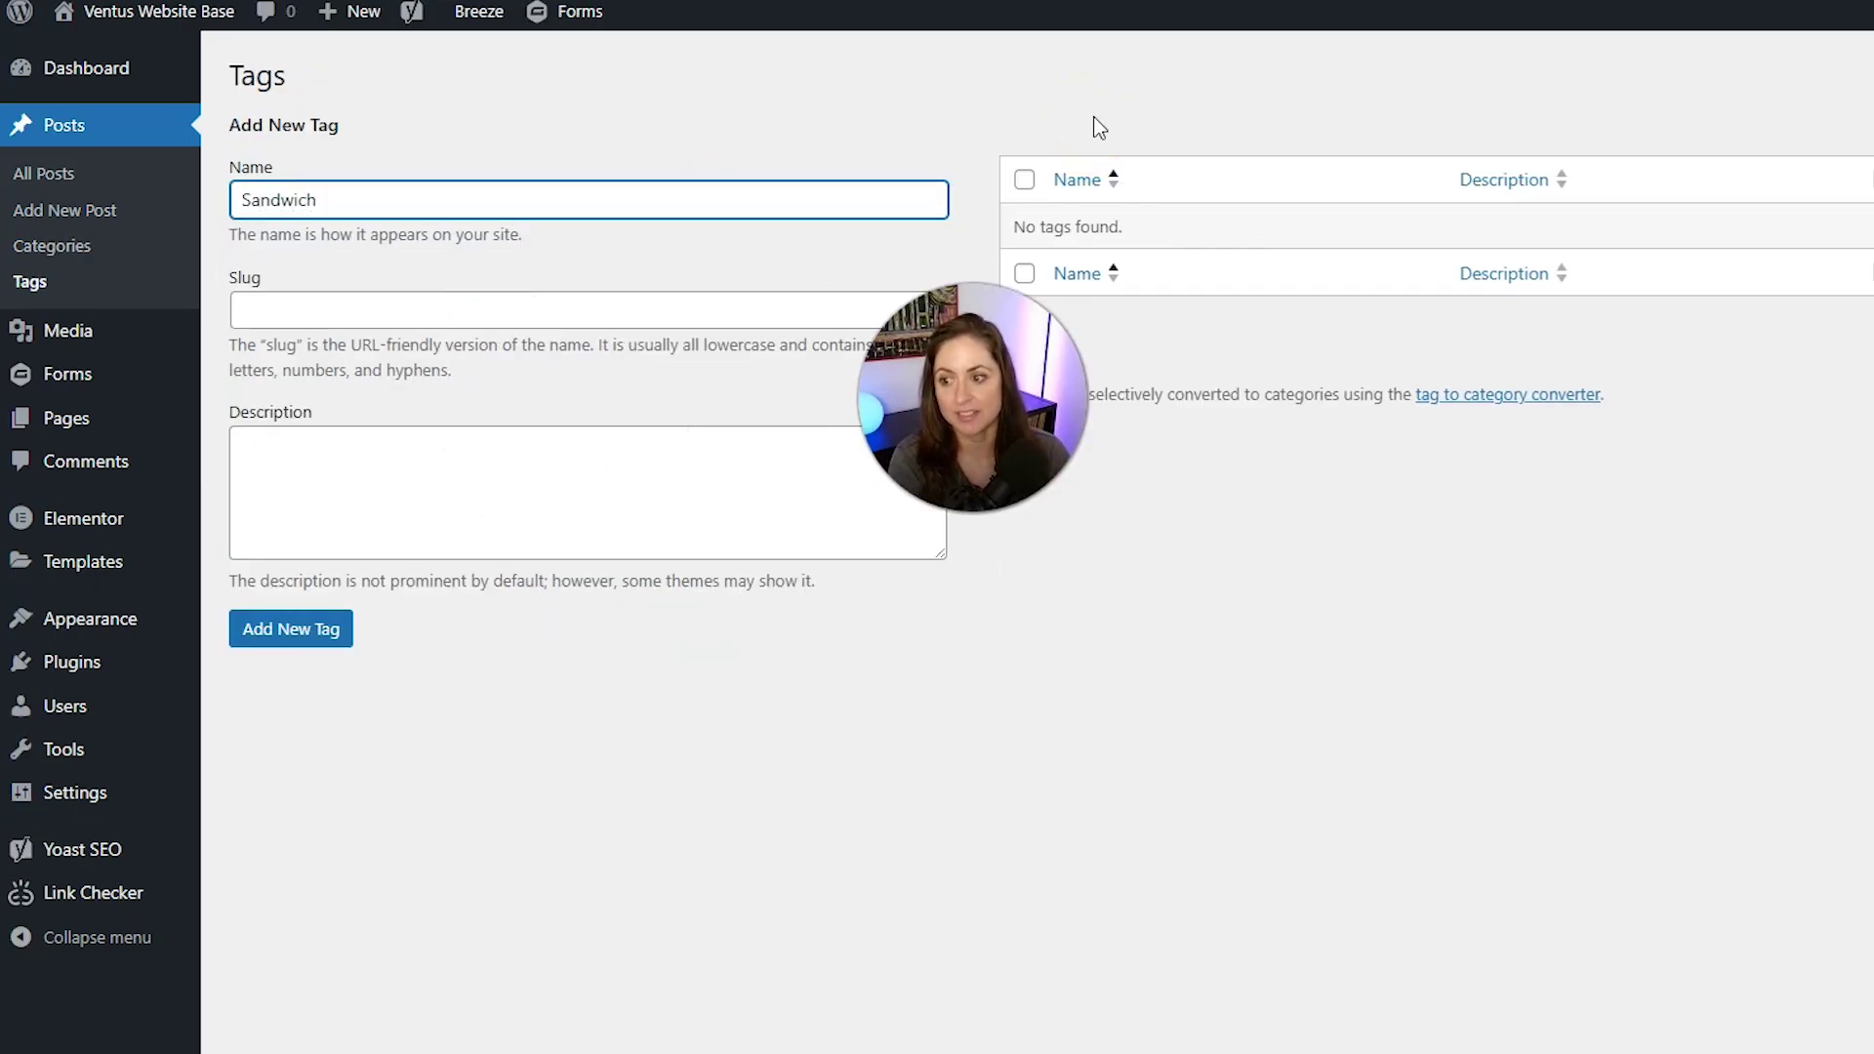
{"action": "type", "text": "es"}
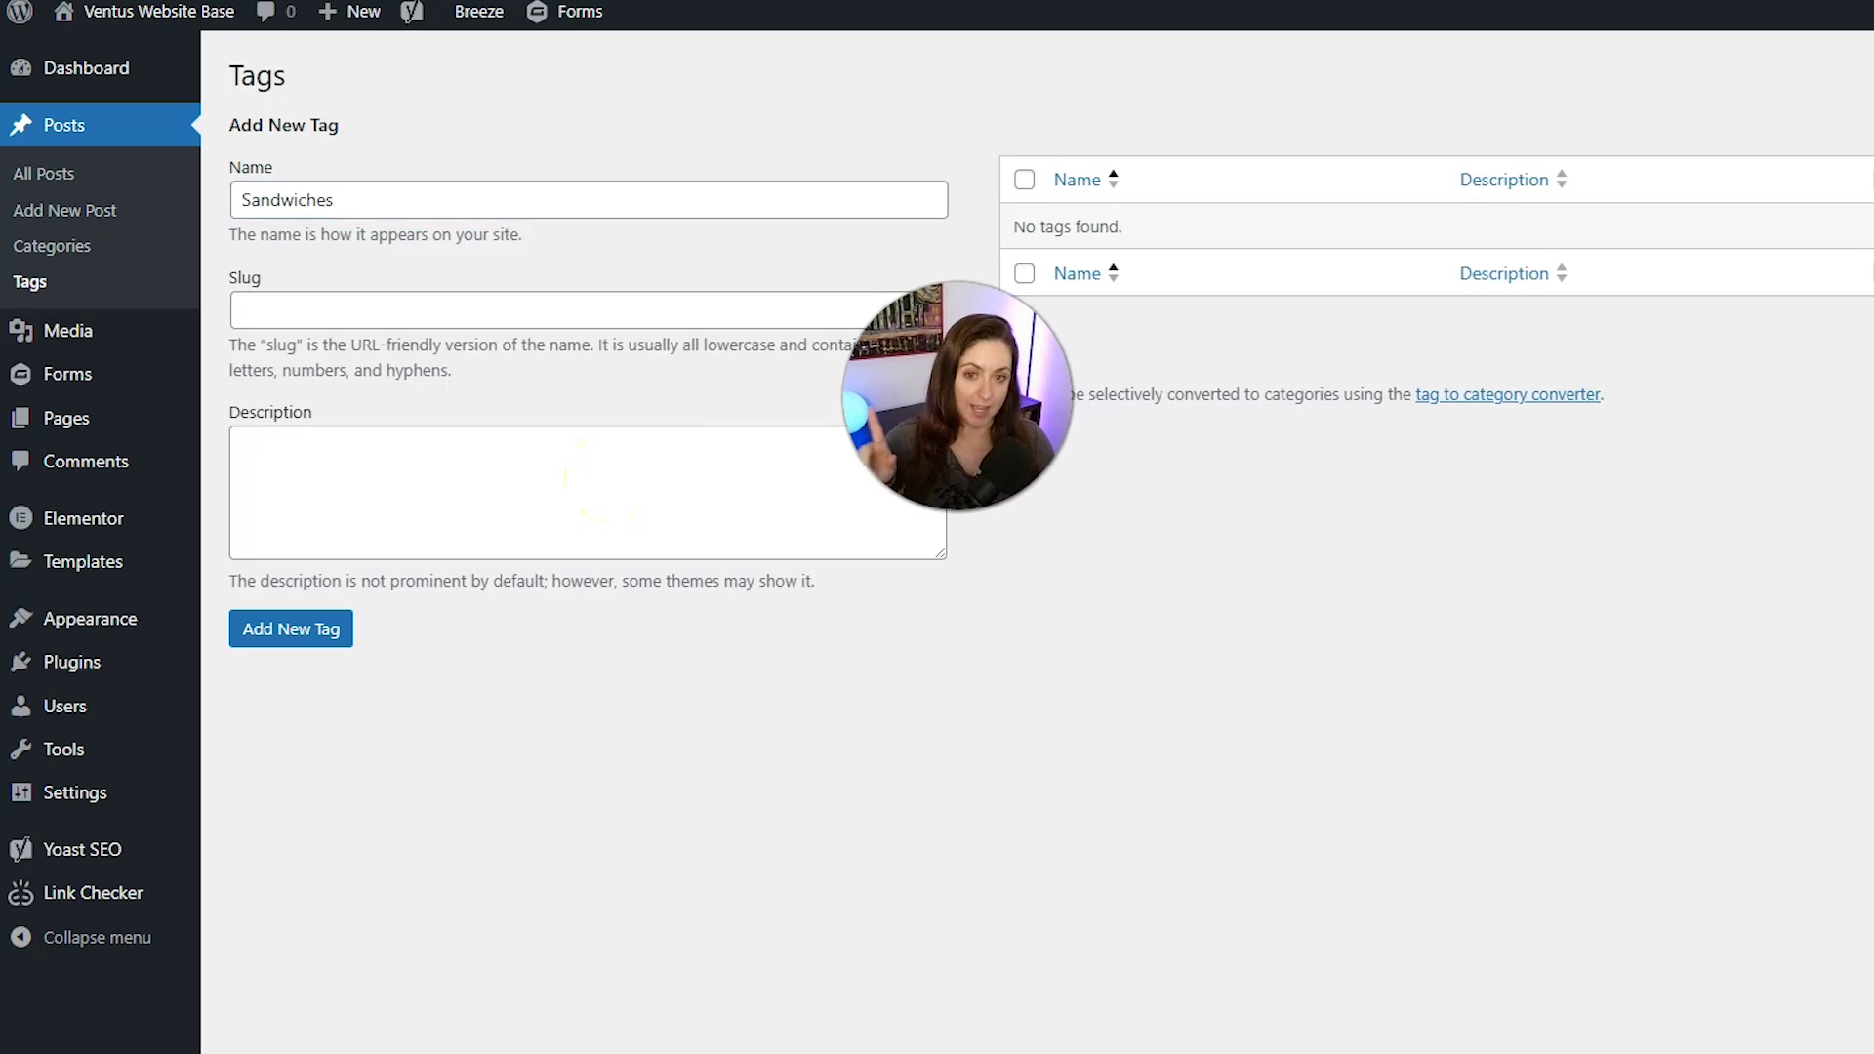
{"action": "left_click", "coordinate": [310, 647]}
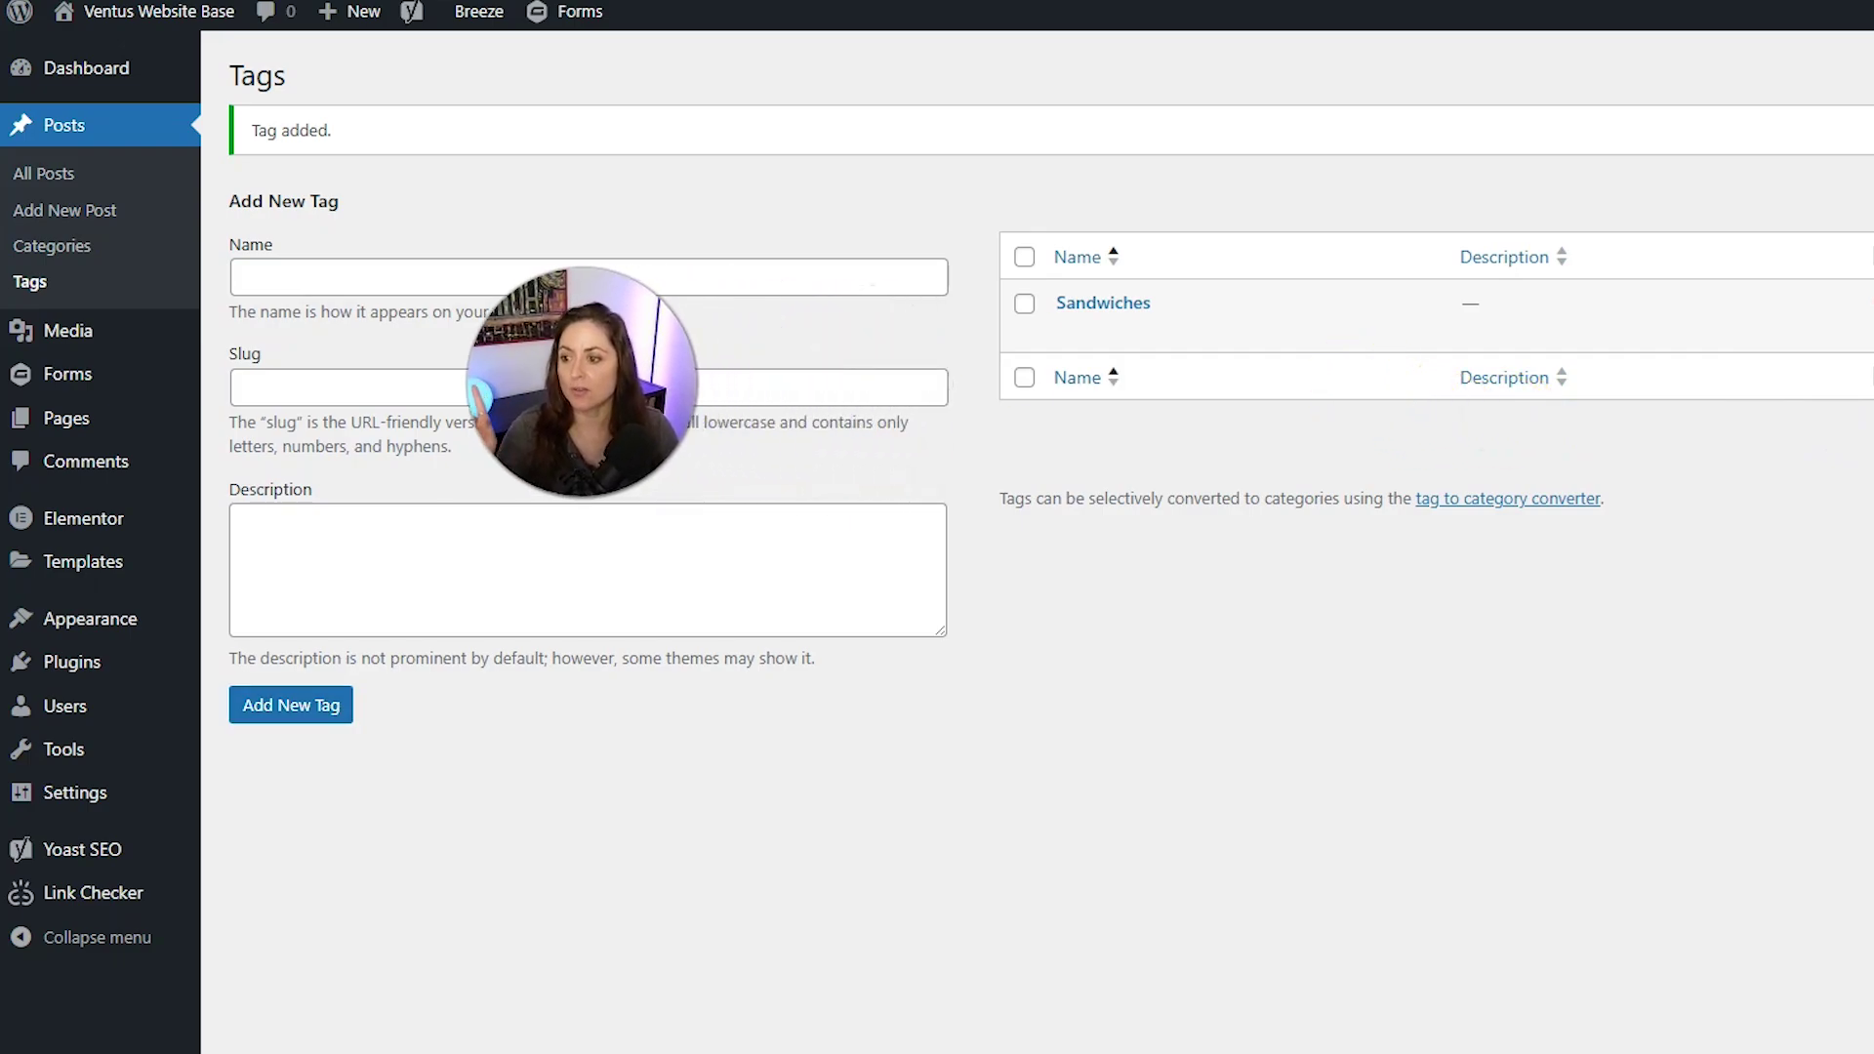
{"action": "left_click", "coordinate": [84, 181]}
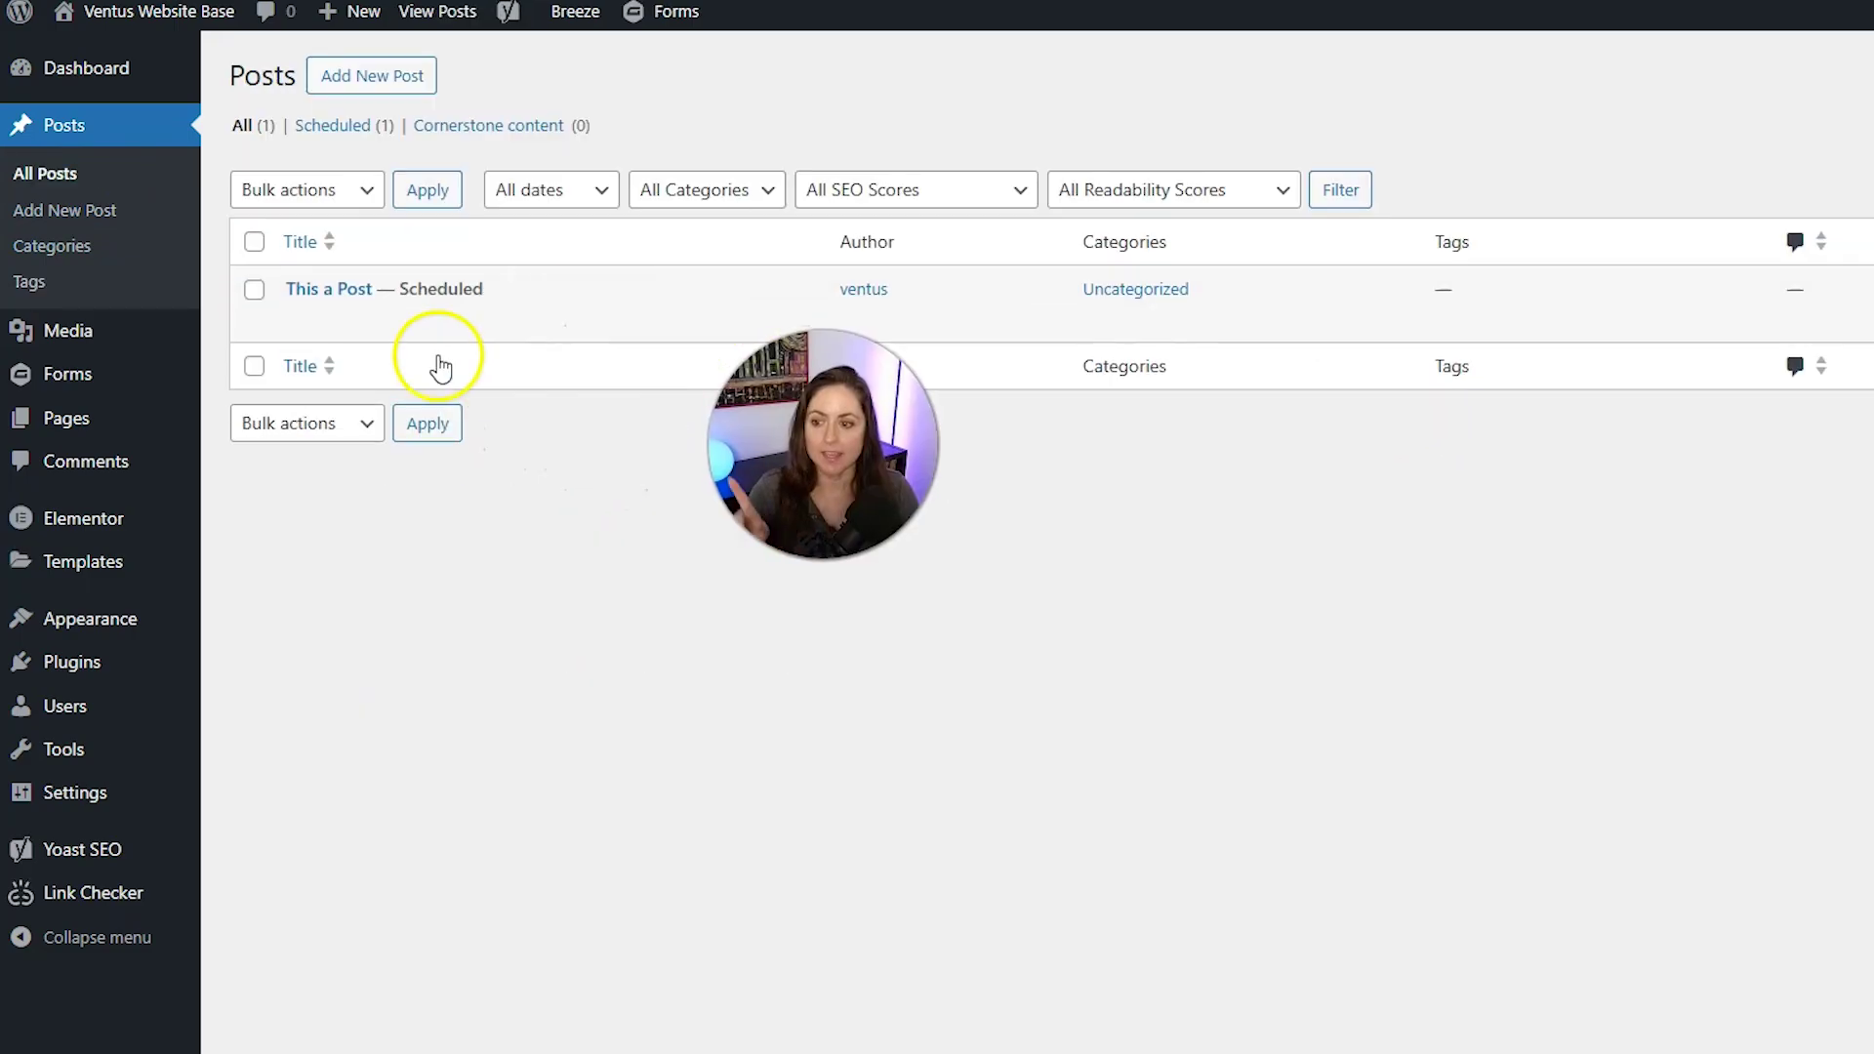
Step: In the editor for 'This a Post', create and assign a new Lunch category
{"action": "left_click", "coordinate": [397, 320]}
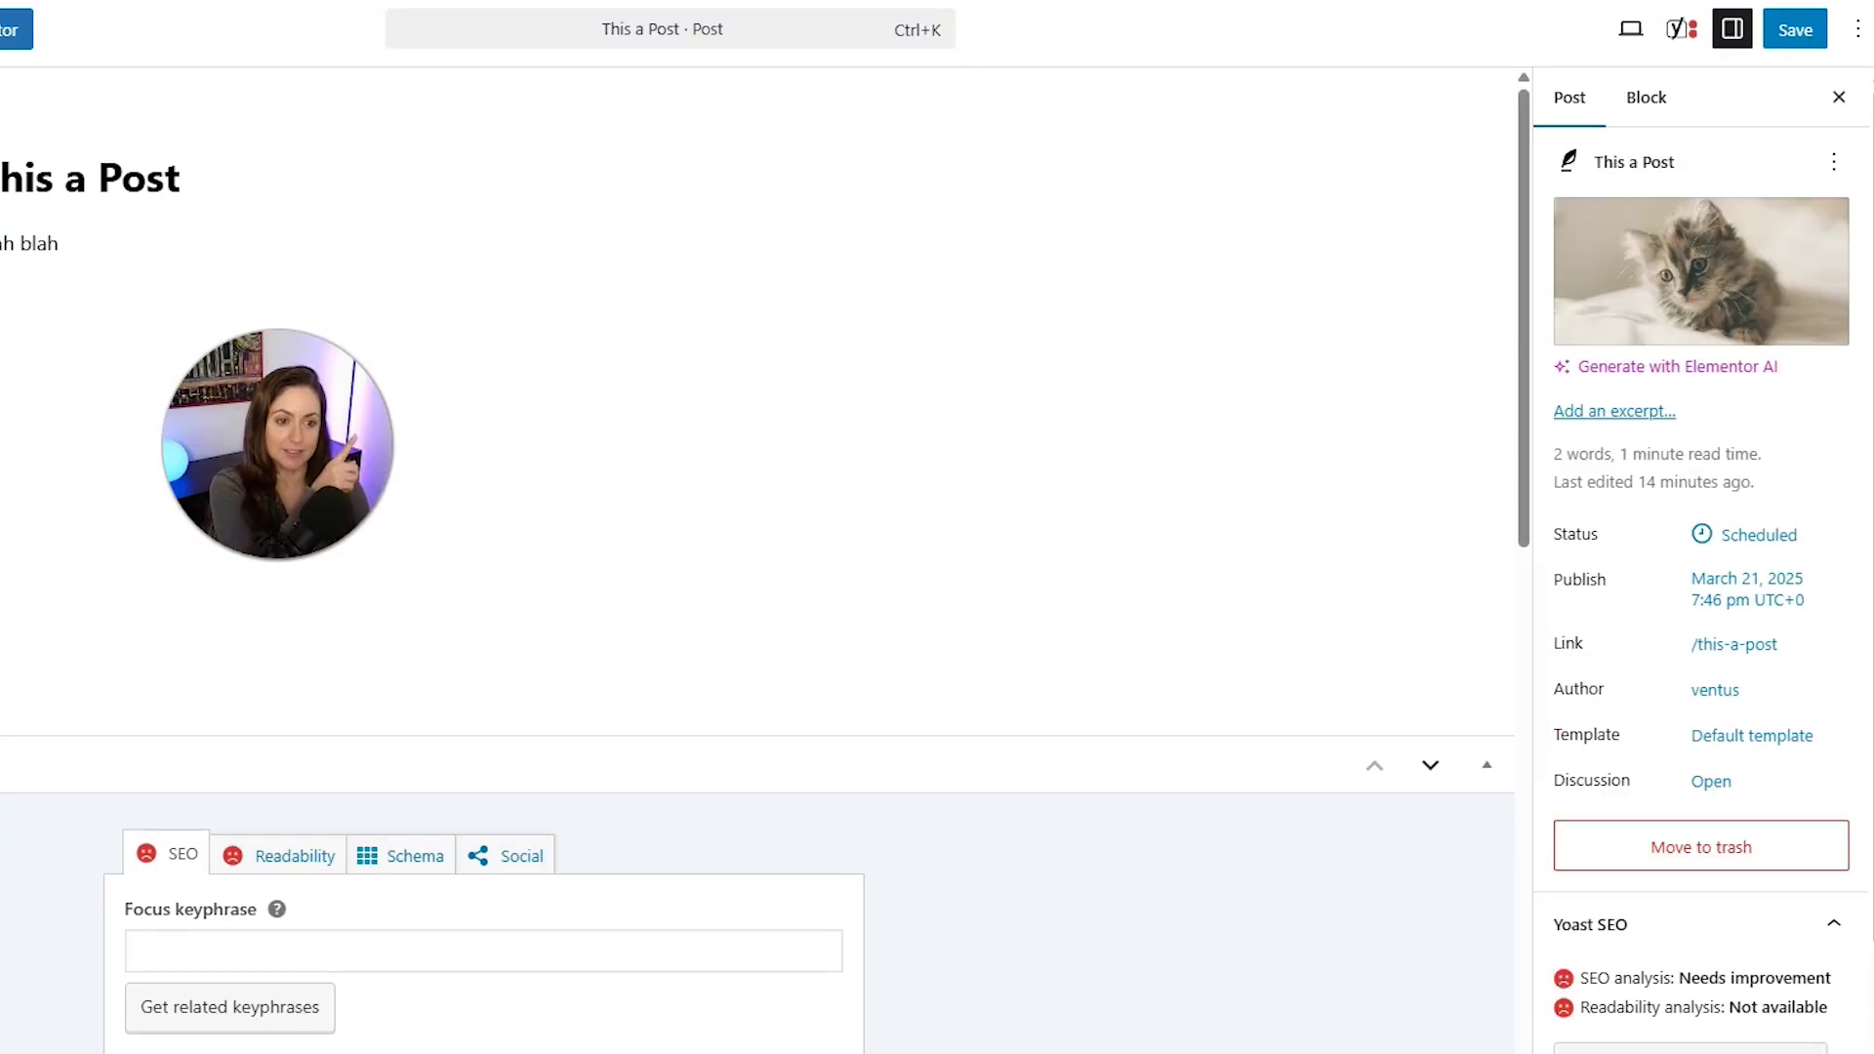
{"action": "scroll", "coordinate": [1654, 473], "scroll_direction": "down", "scroll_amount": 4}
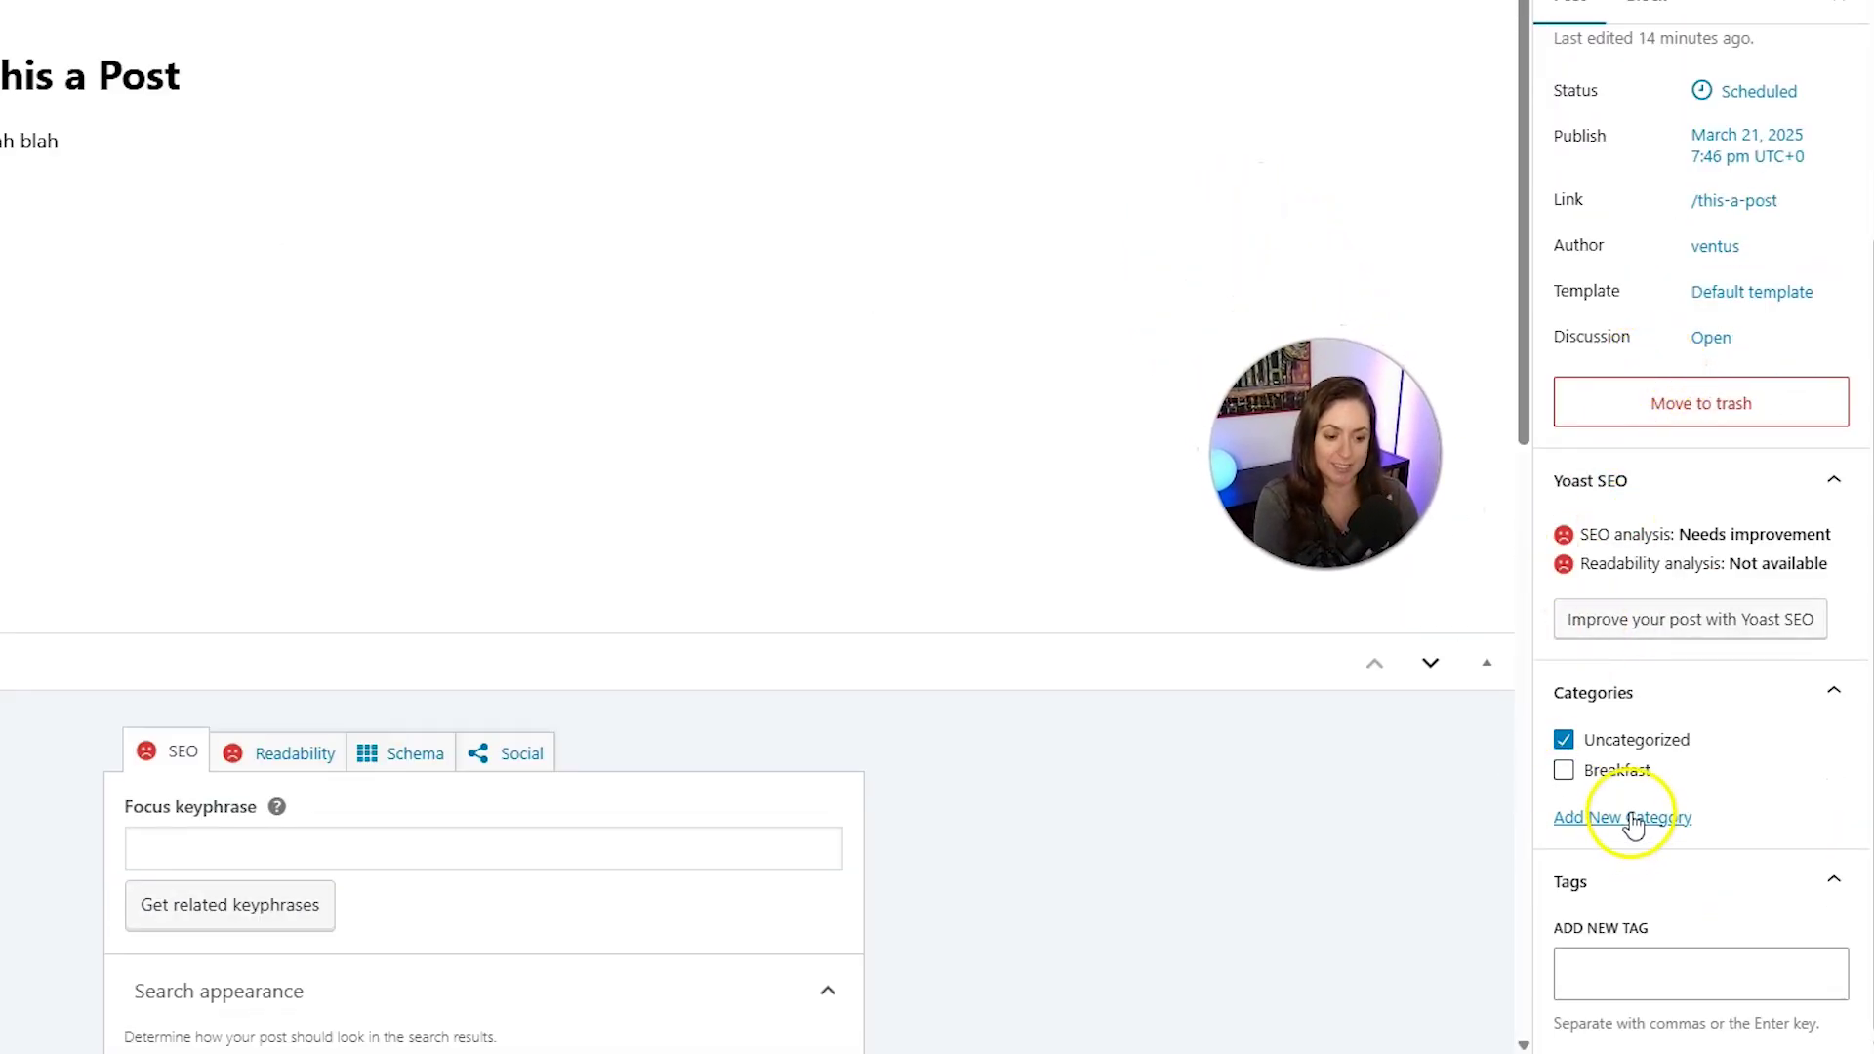
{"action": "left_click", "coordinate": [1631, 822]}
{"action": "scroll", "coordinate": [1777, 799], "scroll_direction": "down", "scroll_amount": 3}
{"action": "left_click", "coordinate": [1668, 641]}
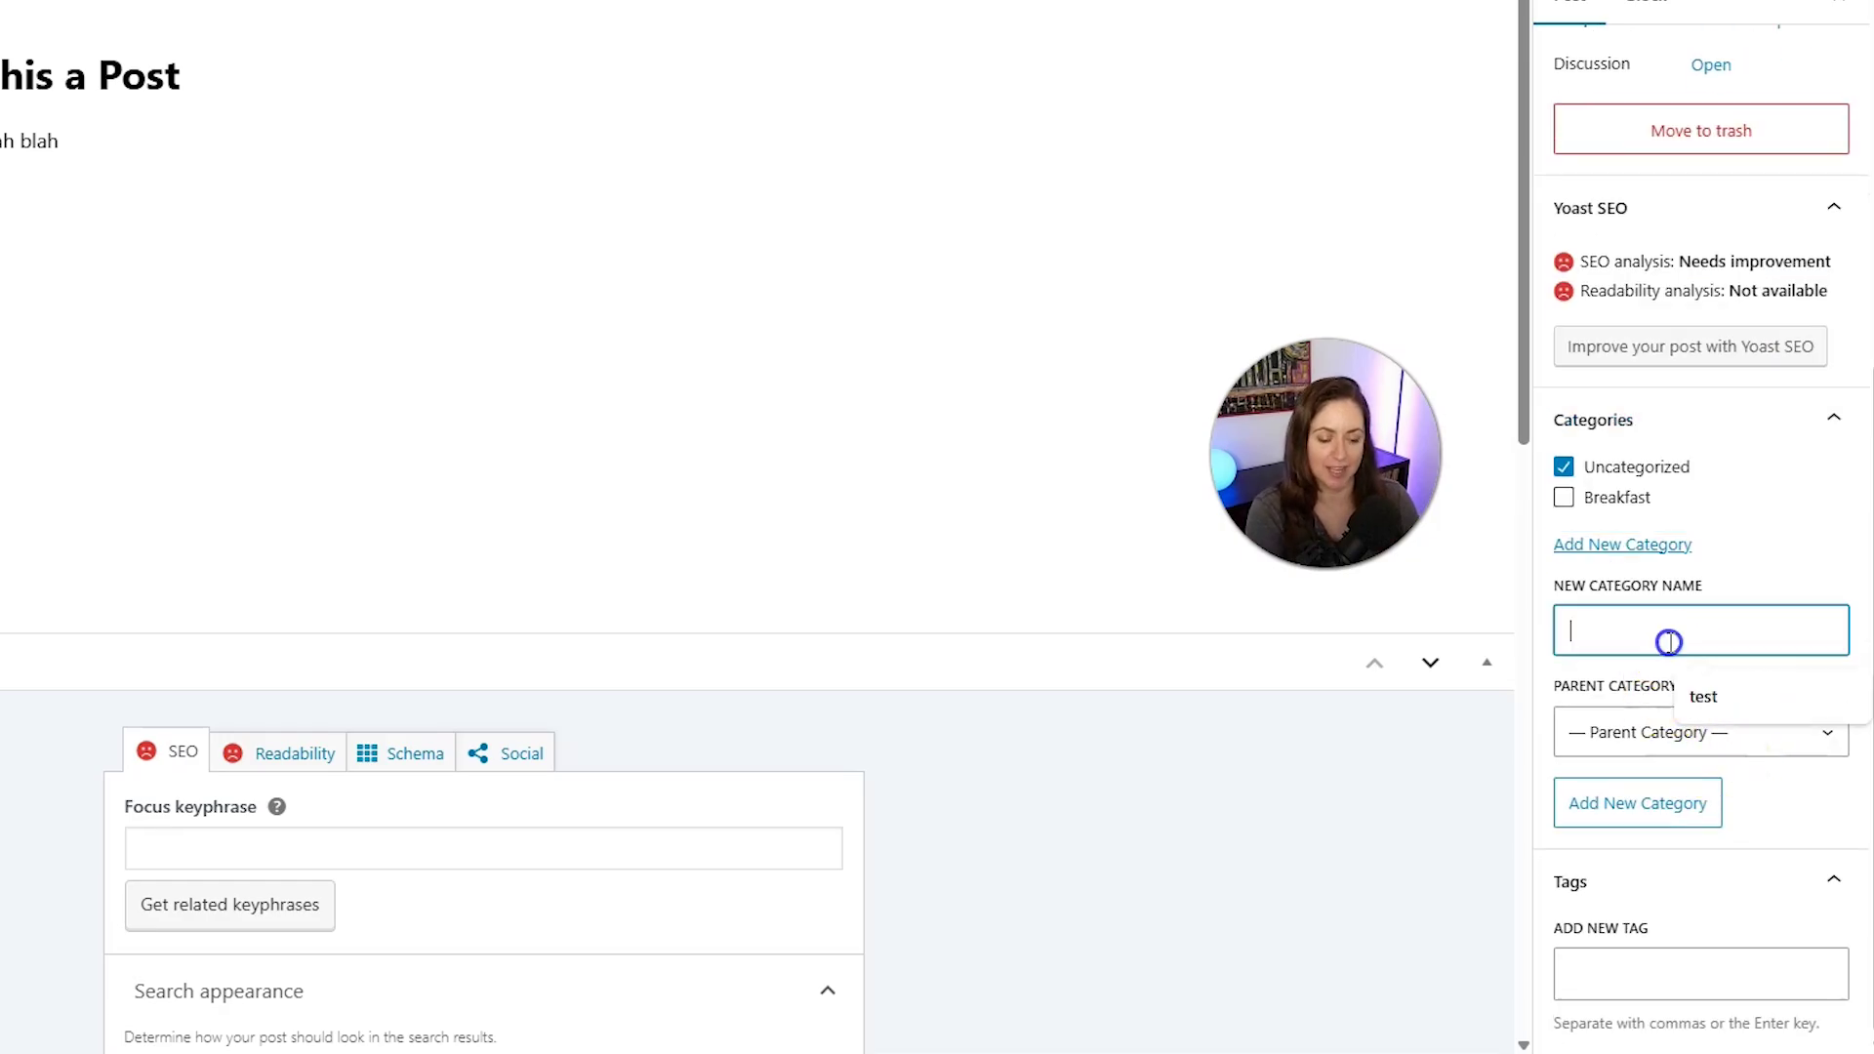
{"action": "type", "text": "Lunch"}
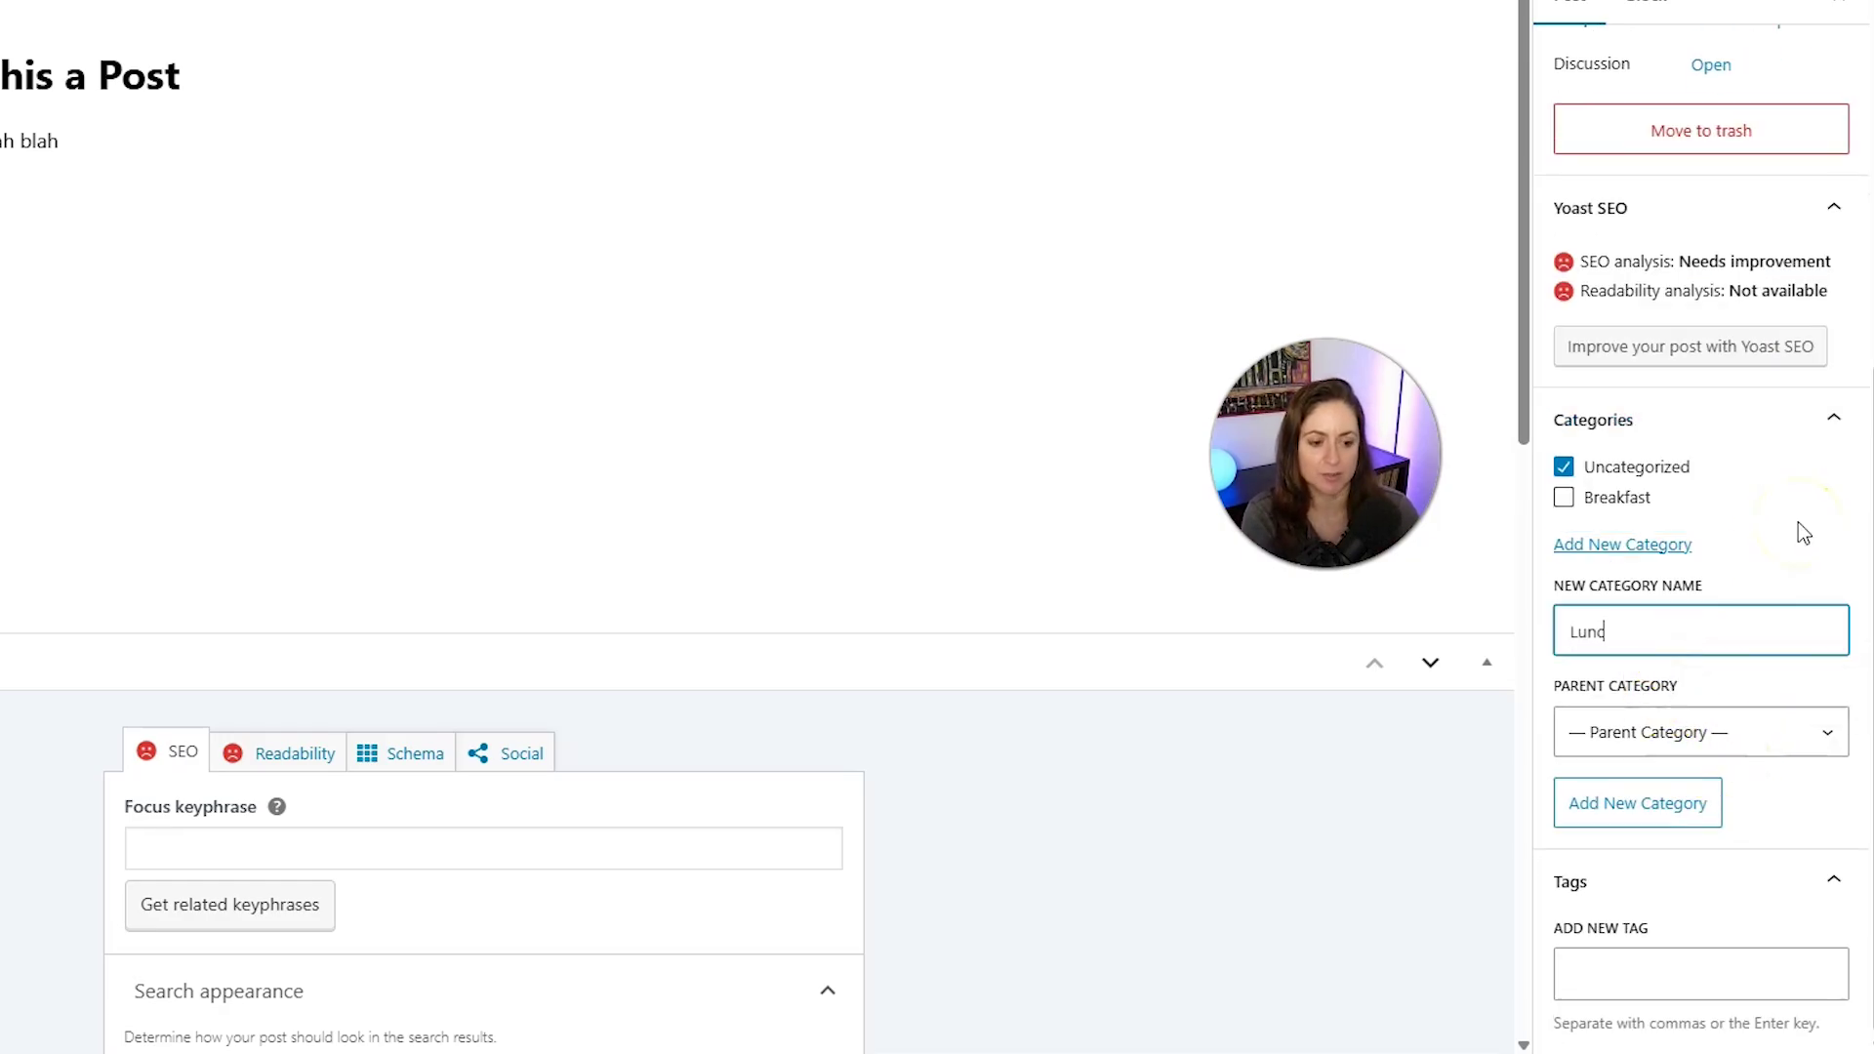
{"action": "left_click", "coordinate": [1685, 806]}
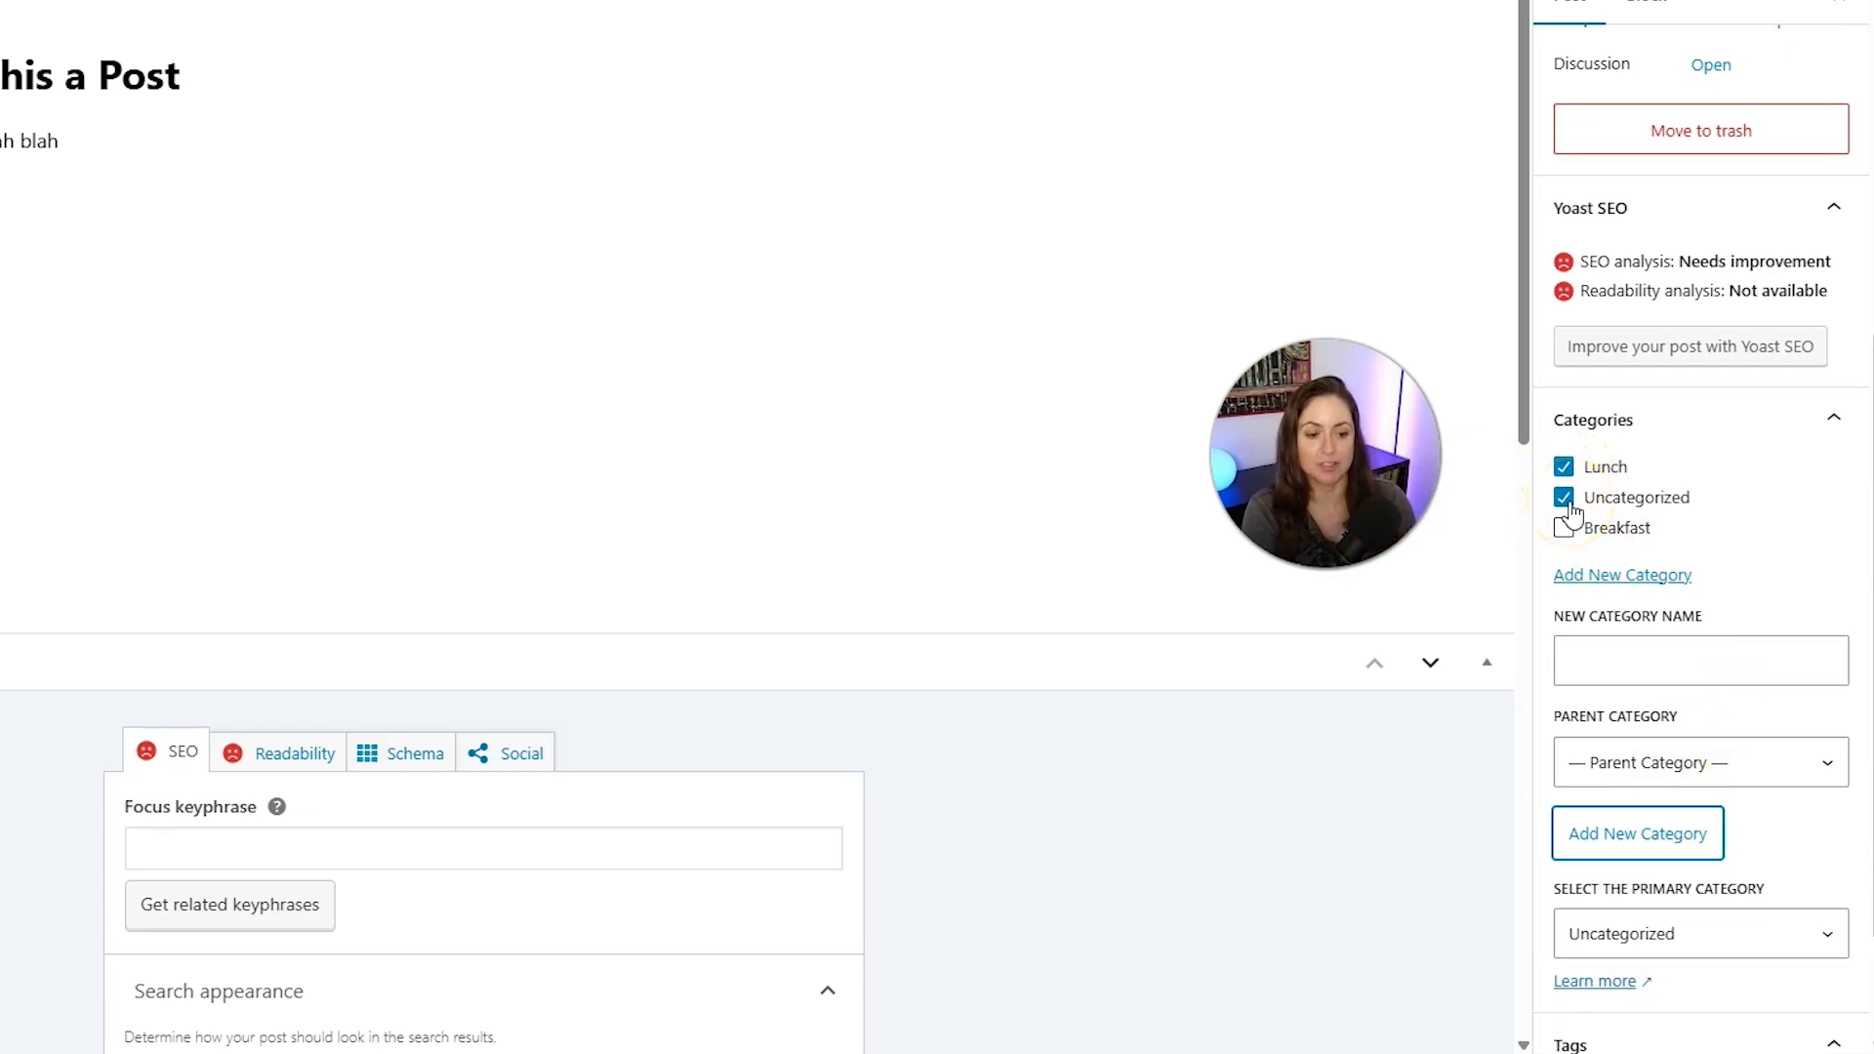
Step: Uncheck Uncategorized so the post is filed only under Lunch
{"action": "left_click", "coordinate": [1565, 500]}
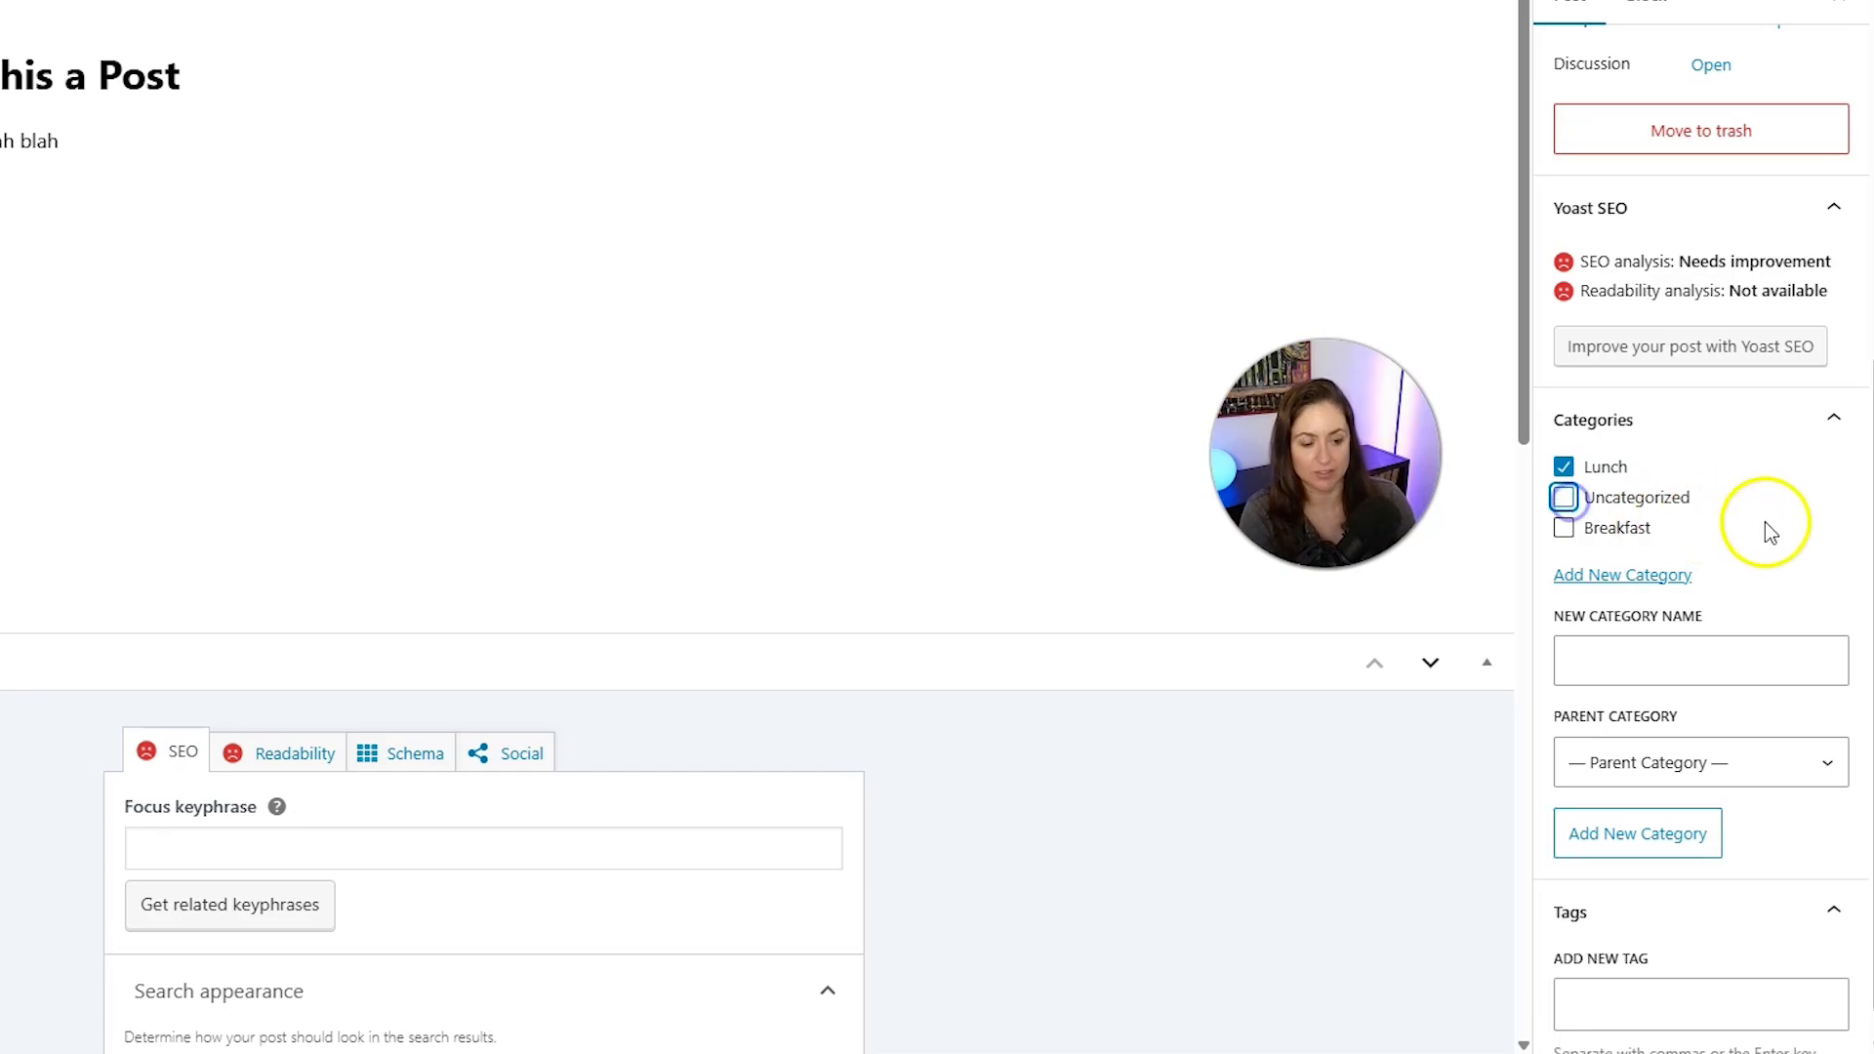
{"action": "scroll", "coordinate": [1765, 522], "scroll_direction": "down", "scroll_amount": 1}
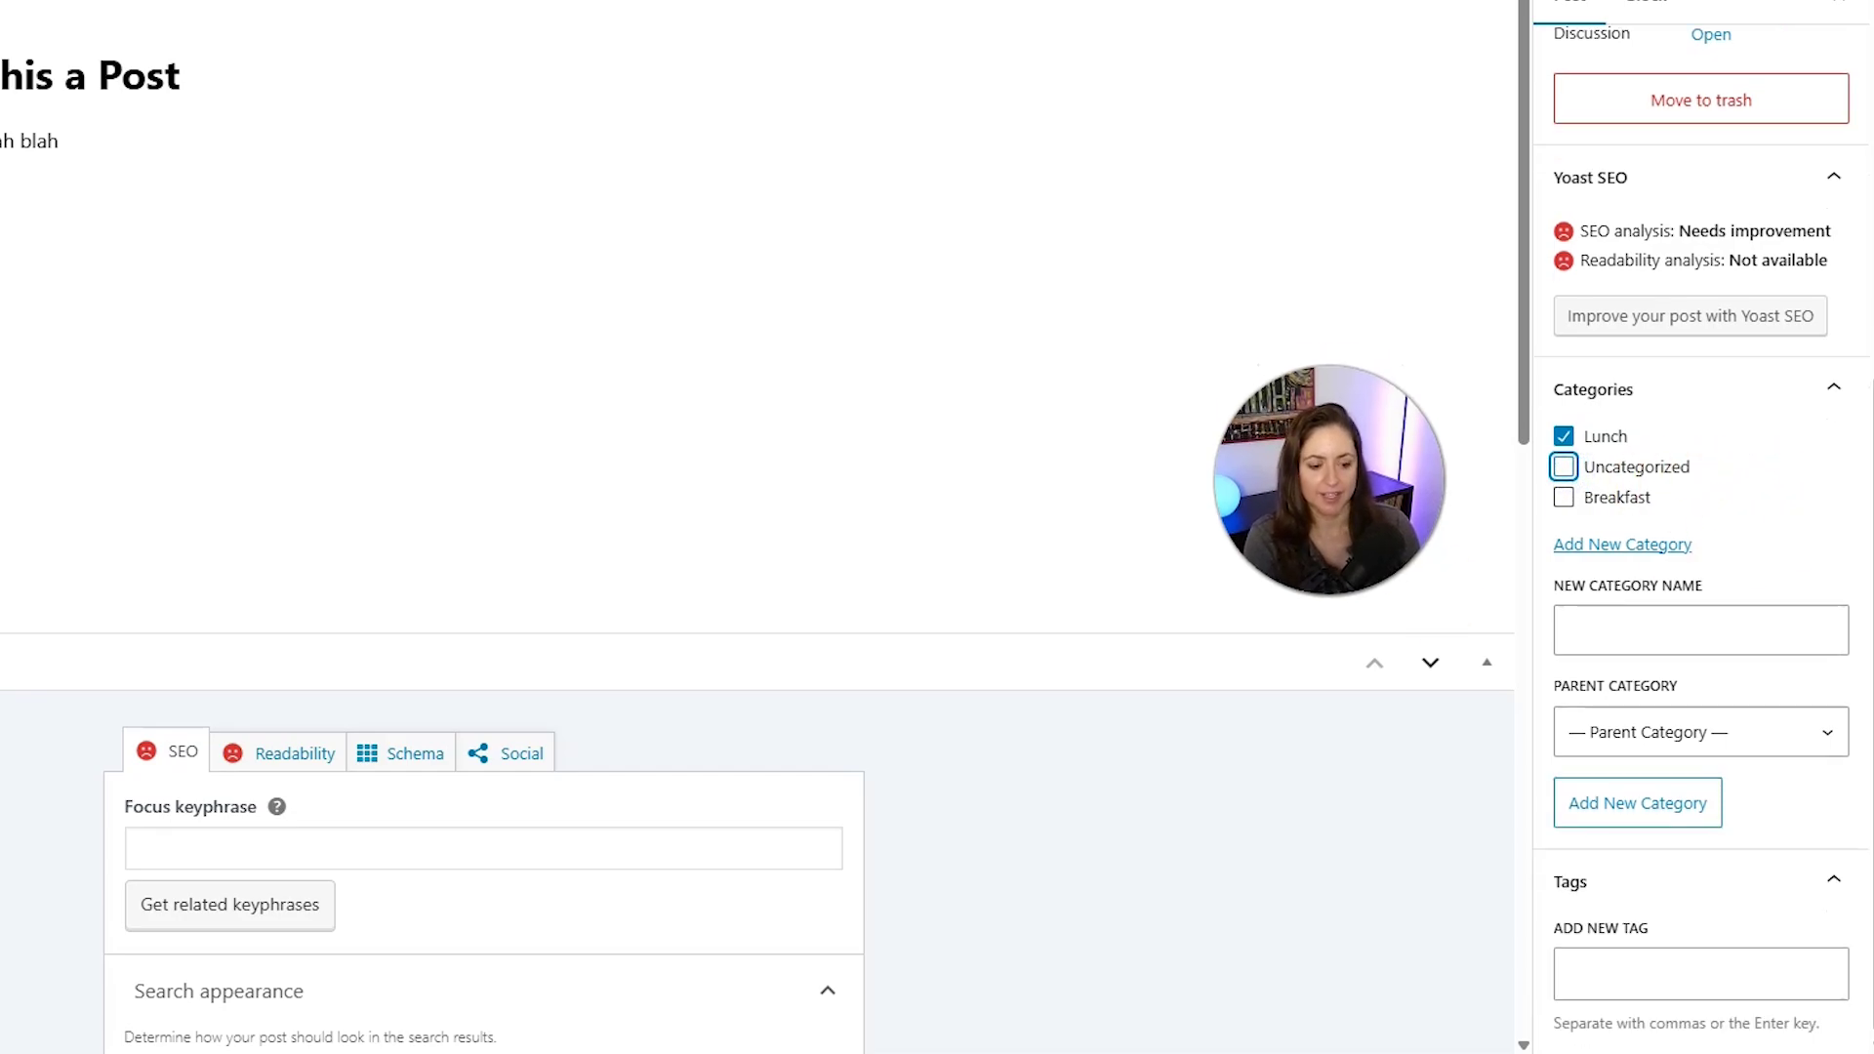
{"action": "left_click", "coordinate": [1656, 968]}
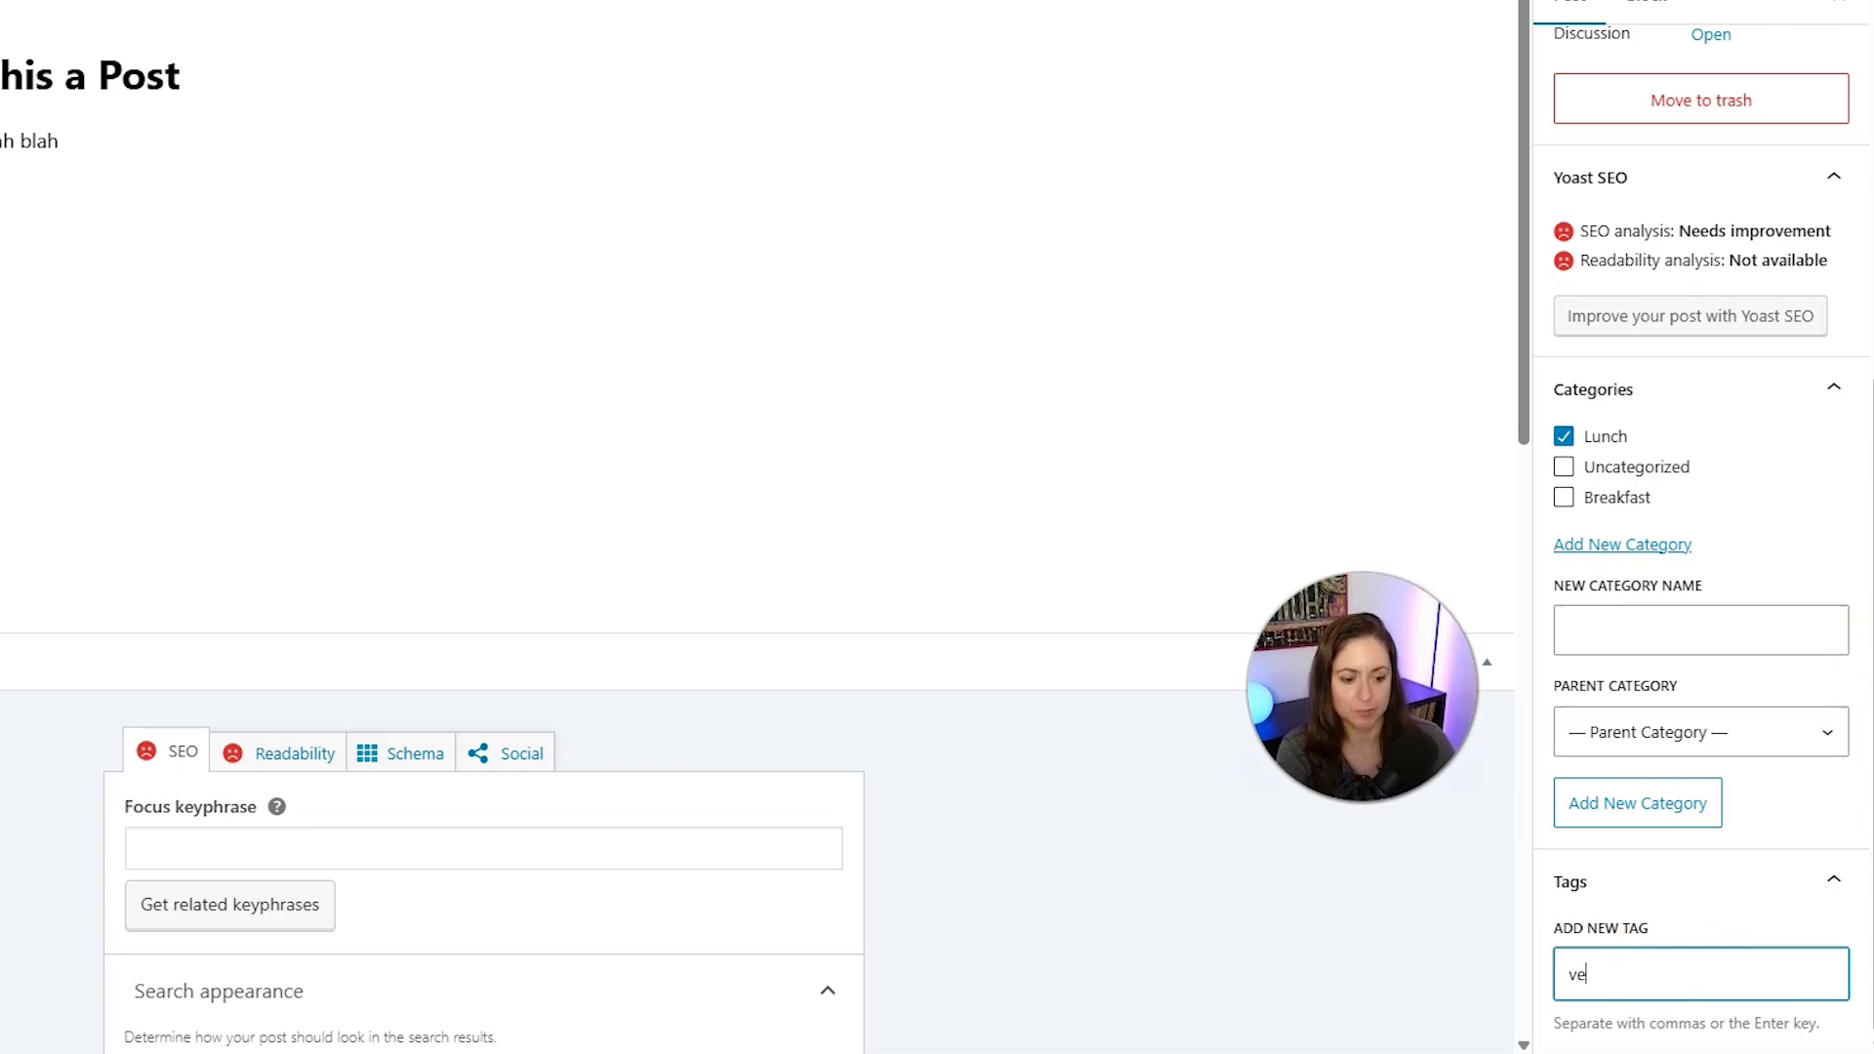
Step: Tag the post with 'vegan' and the existing 'Sandwiches' tag, then save it
{"action": "type", "text": "vegan"}
{"action": "key", "text": "Return"}
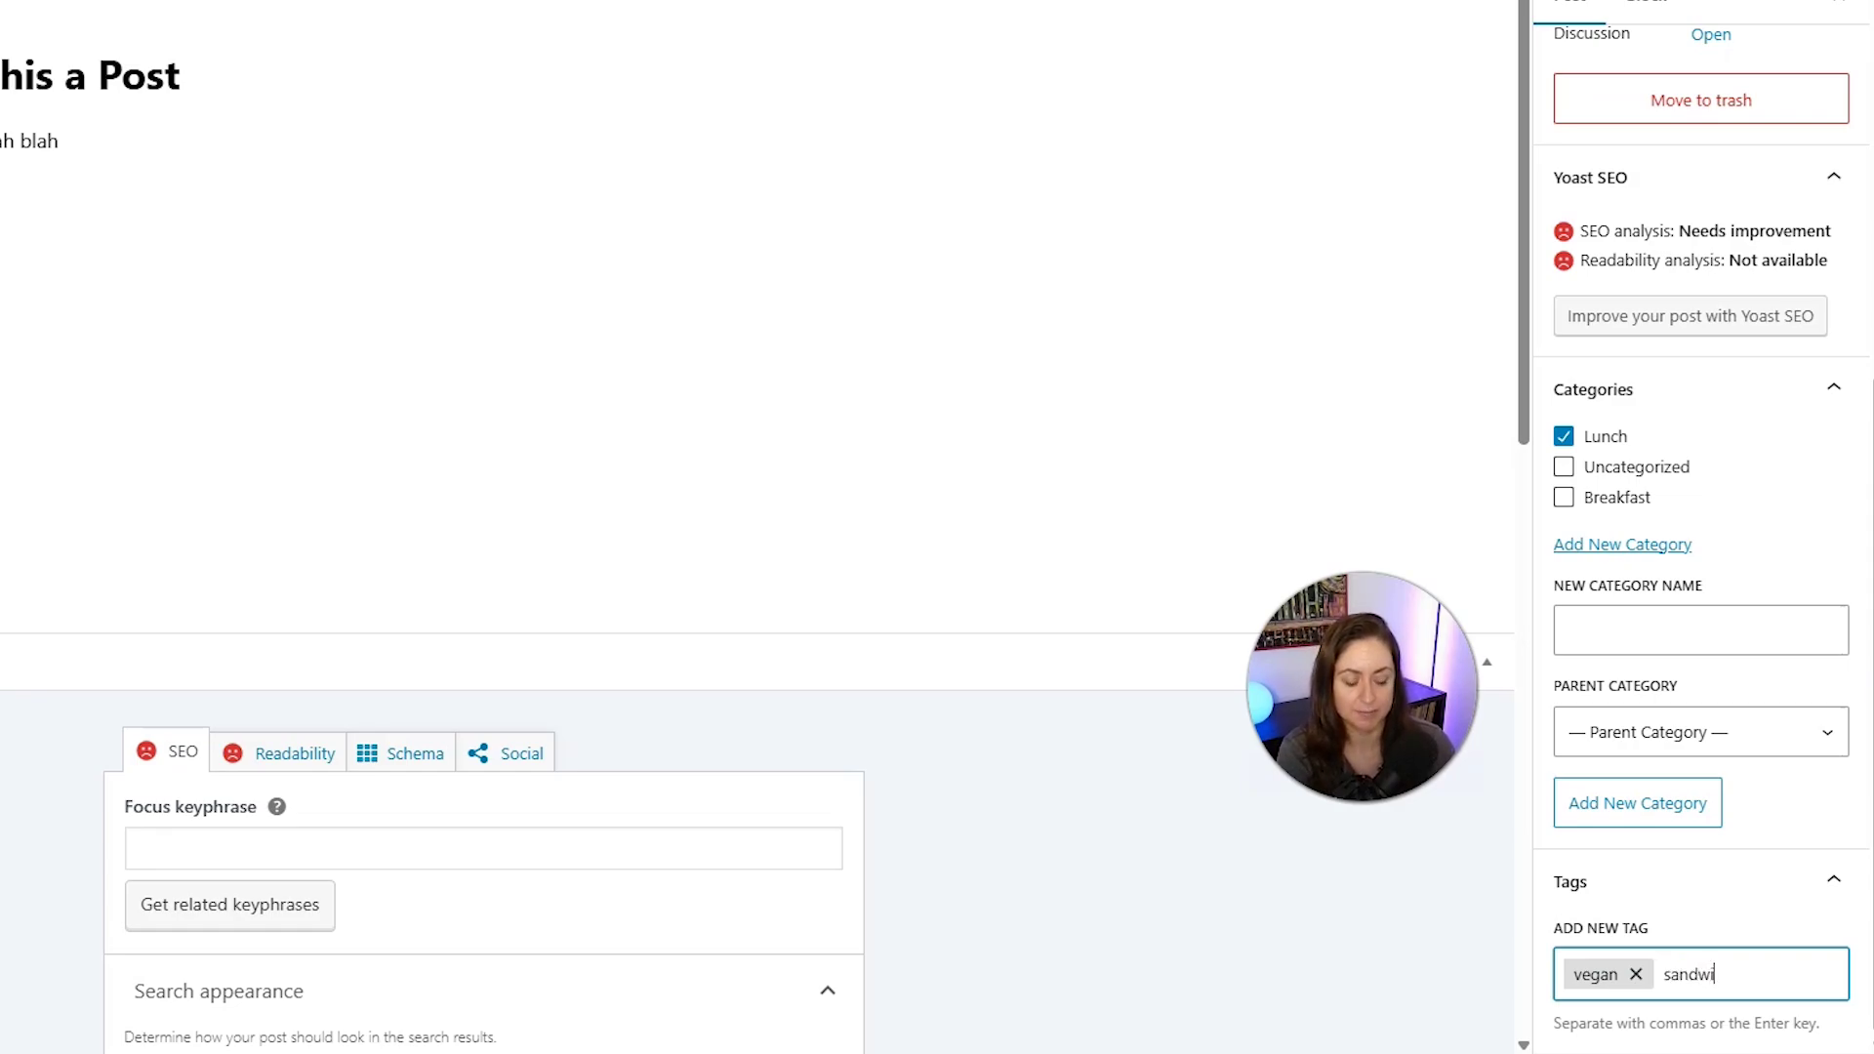
{"action": "type", "text": "sandwiches"}
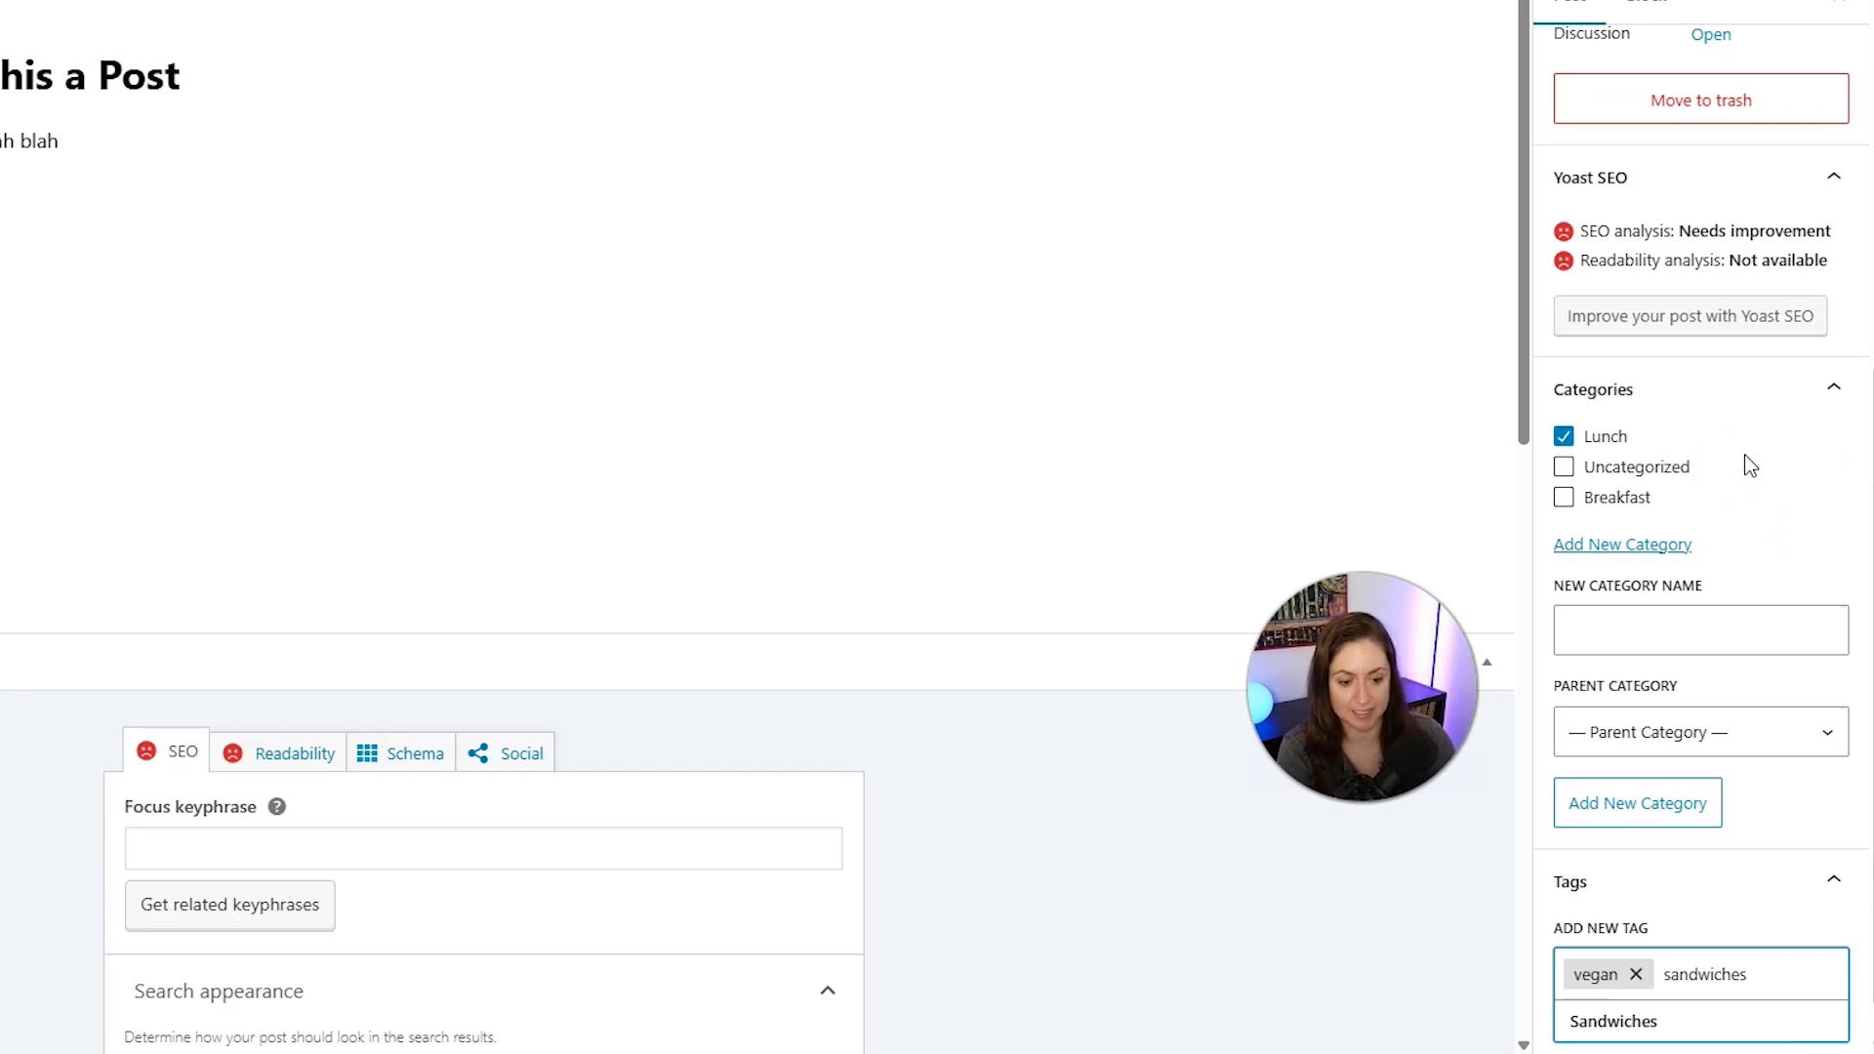
{"action": "left_click", "coordinate": [1641, 1030]}
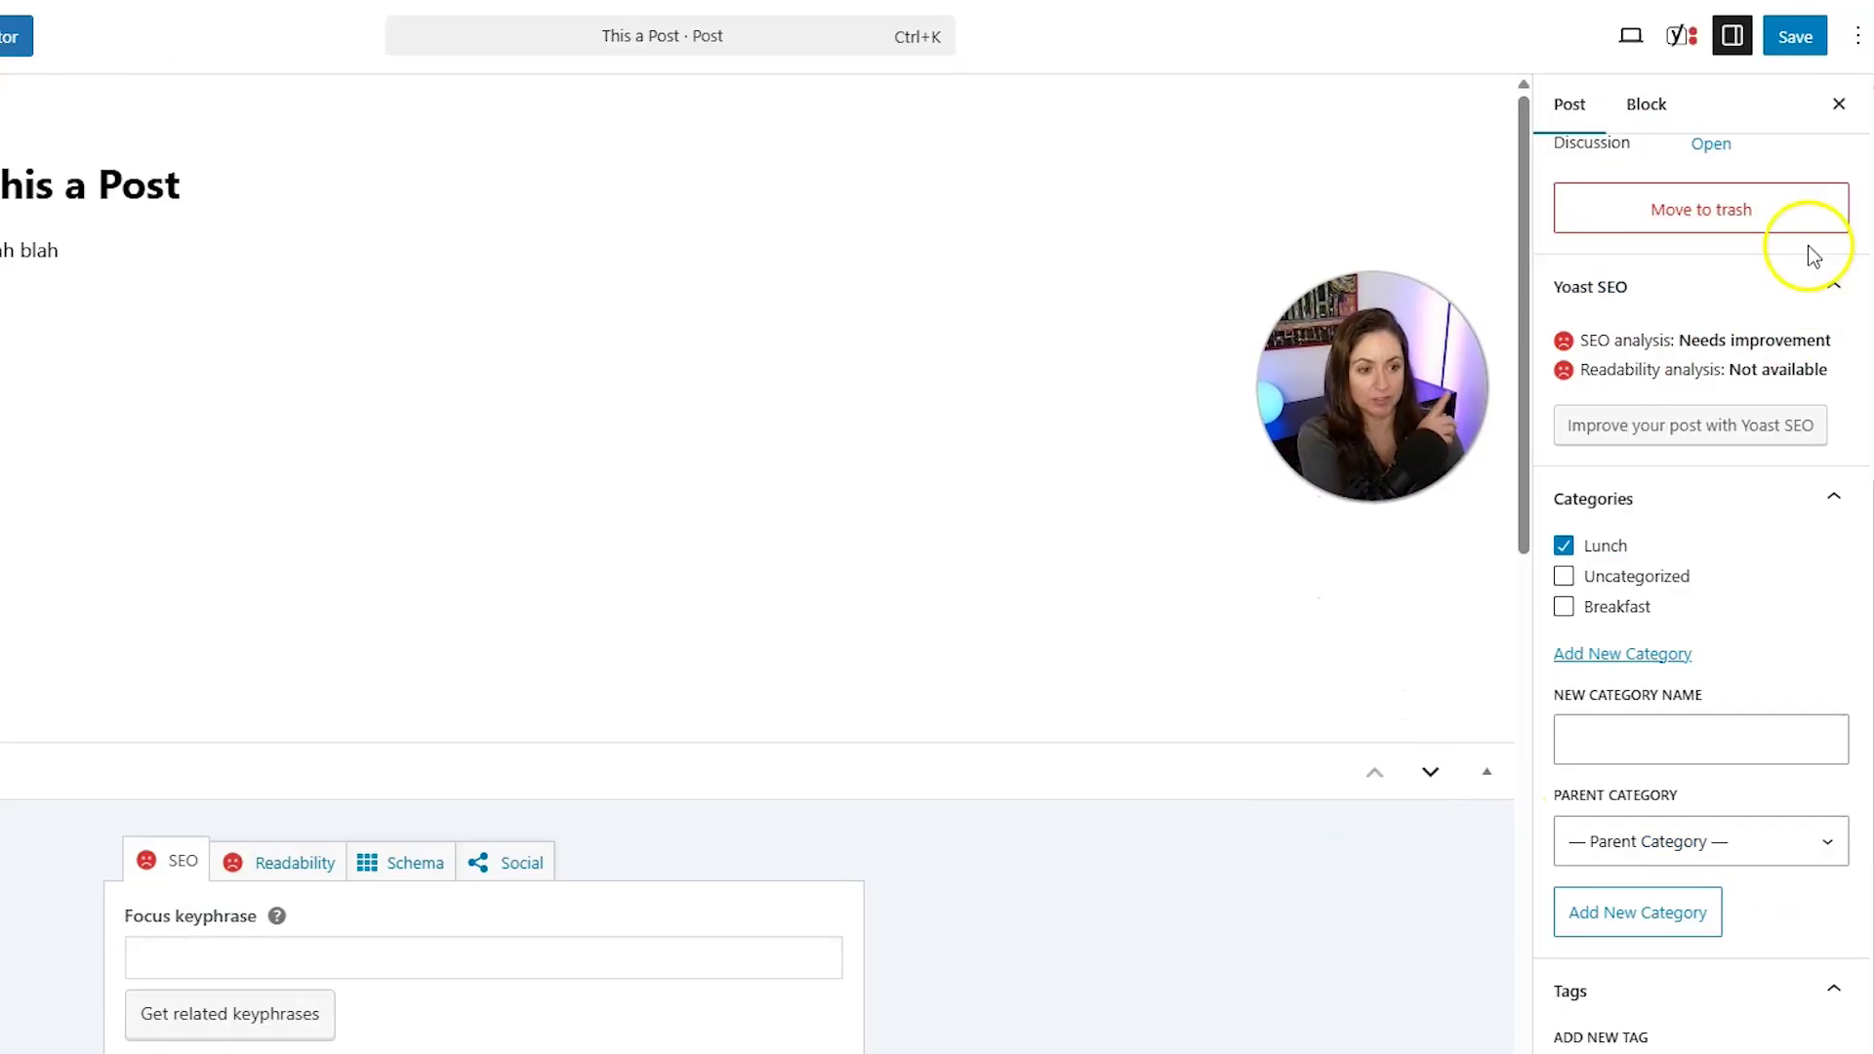
{"action": "left_click", "coordinate": [1801, 44]}
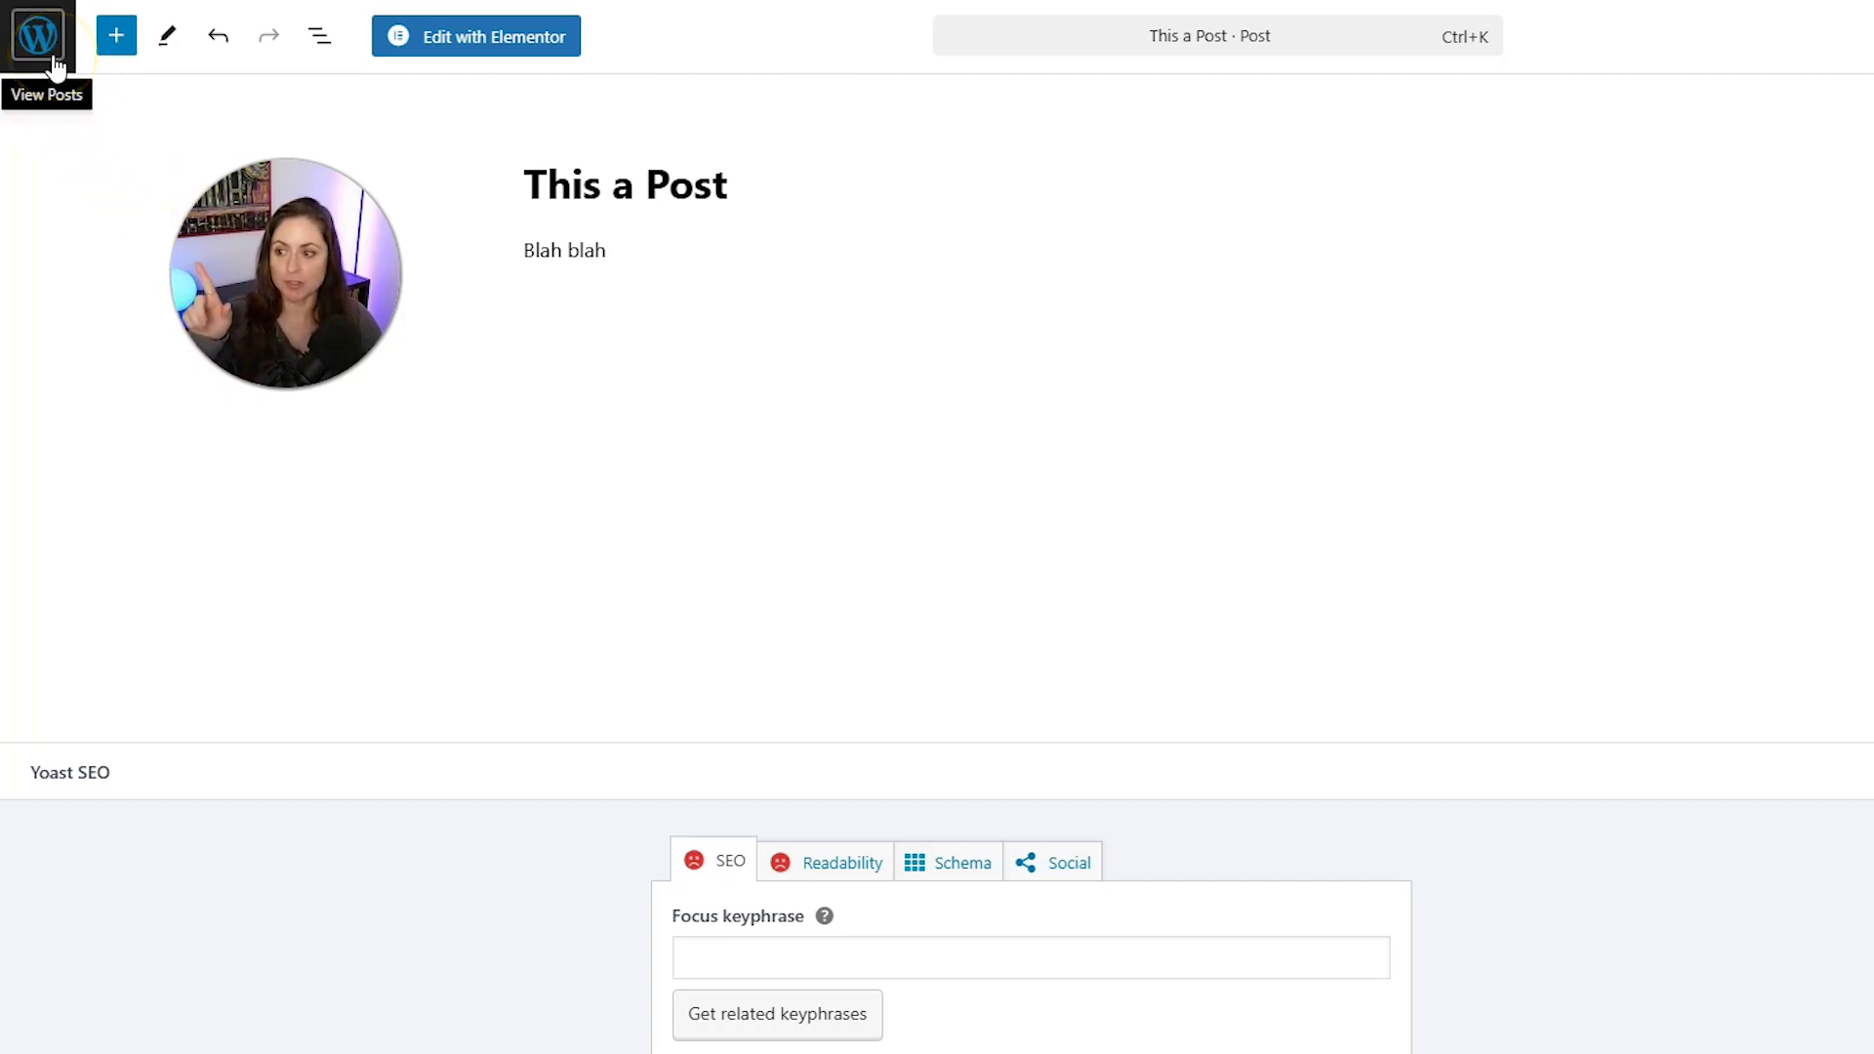
{"action": "left_click", "coordinate": [84, 134]}
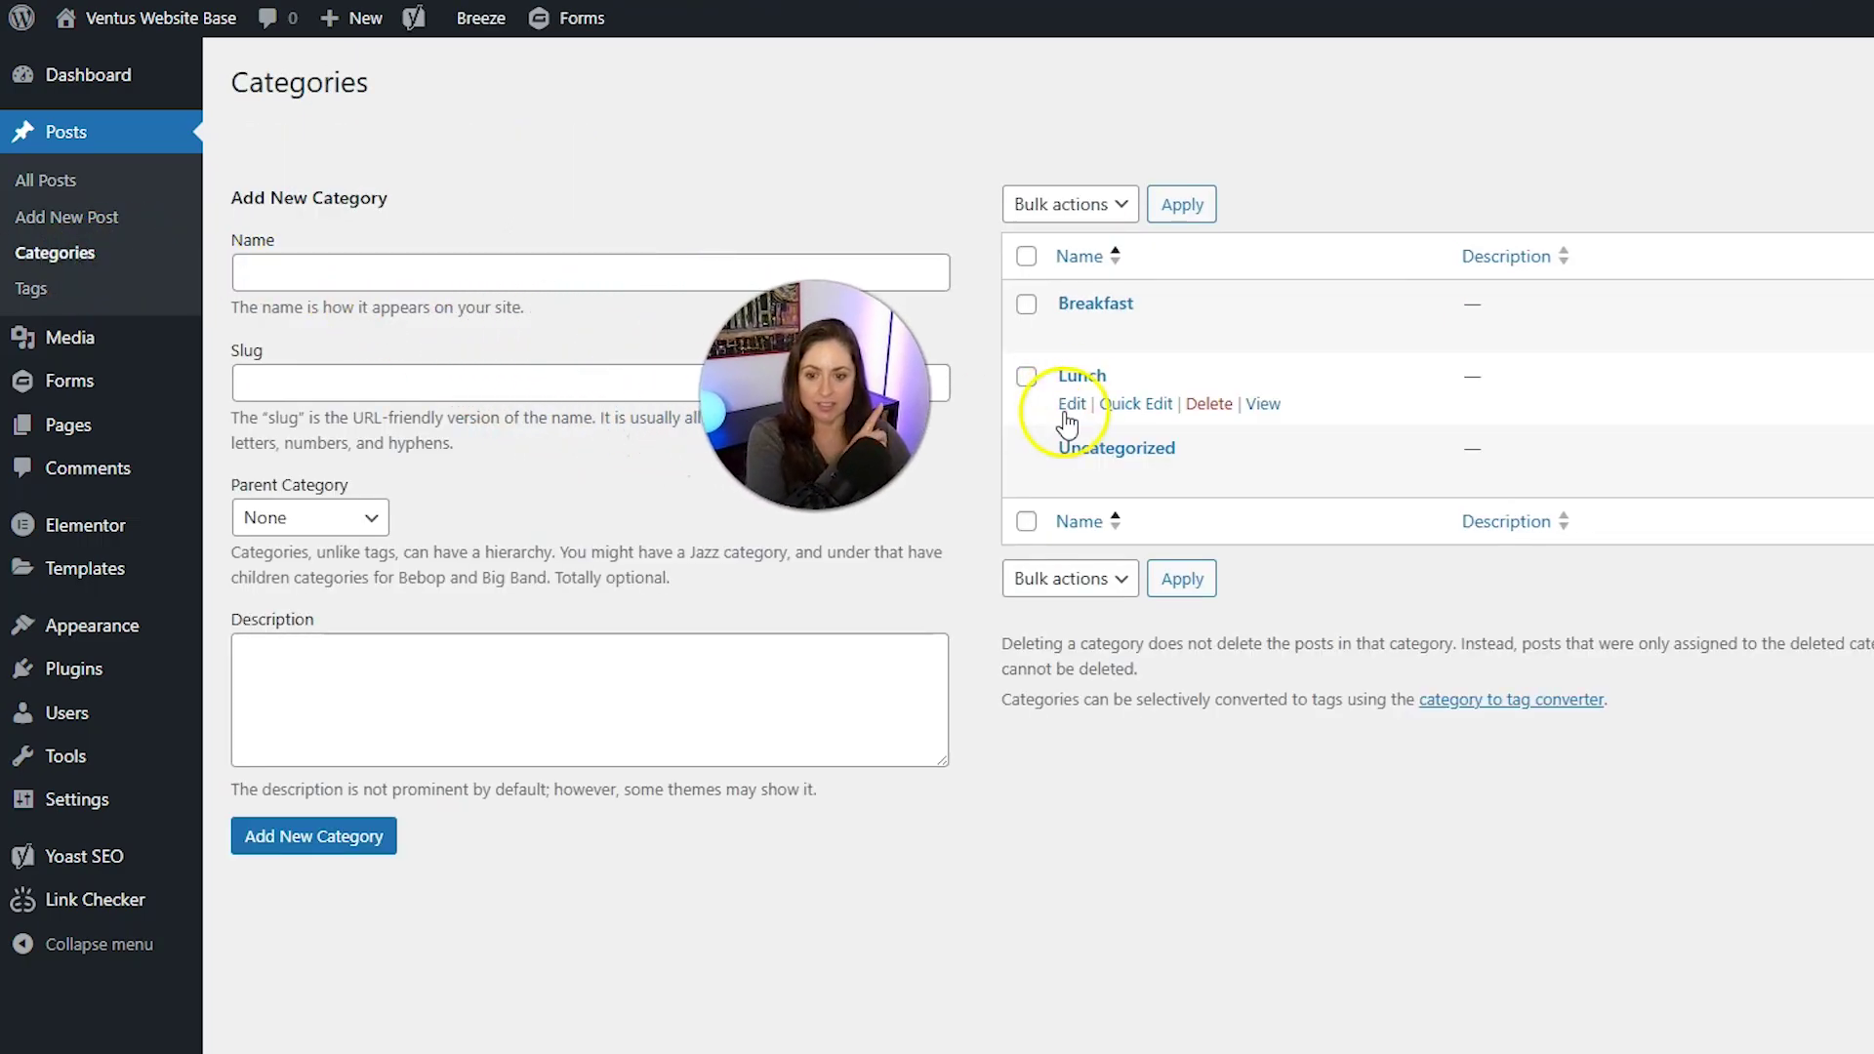
Step: Update the Breakfast category unchanged and return to the Categories list
{"action": "mouse_move", "coordinate": [1078, 336]}
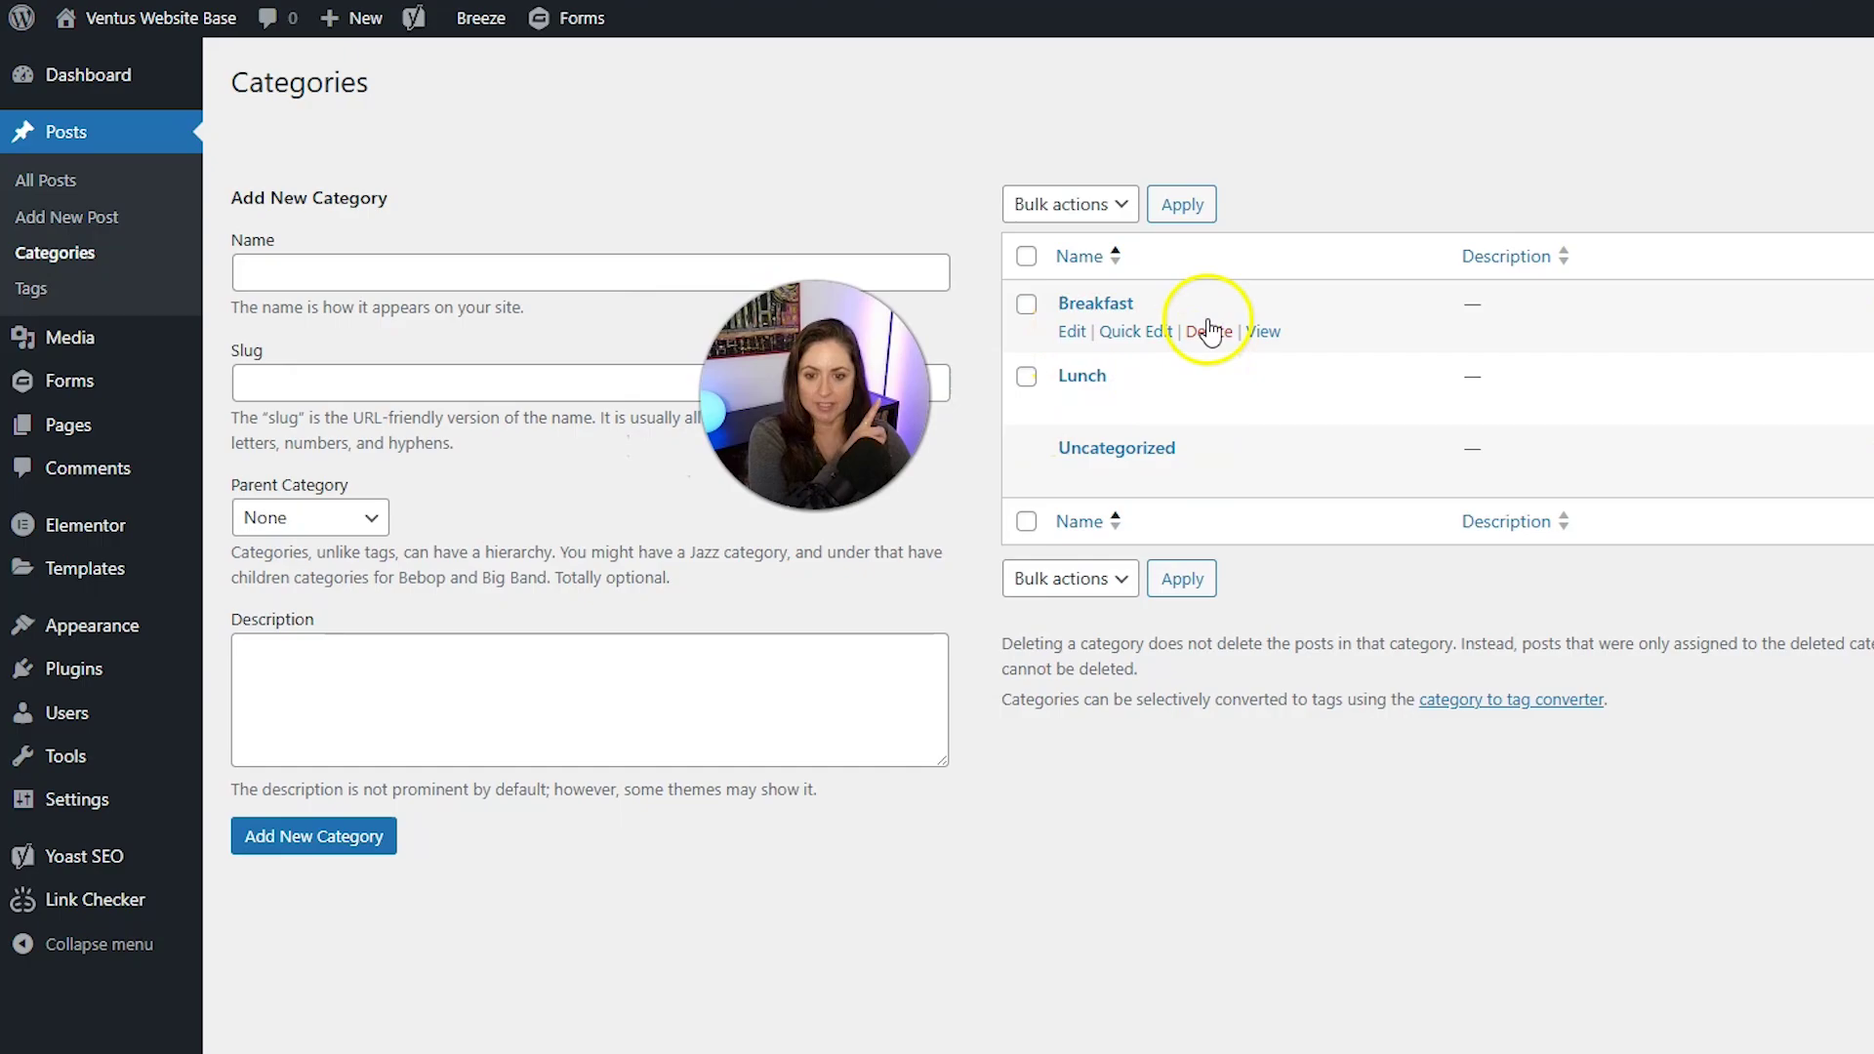
{"action": "mouse_move", "coordinate": [1215, 422]}
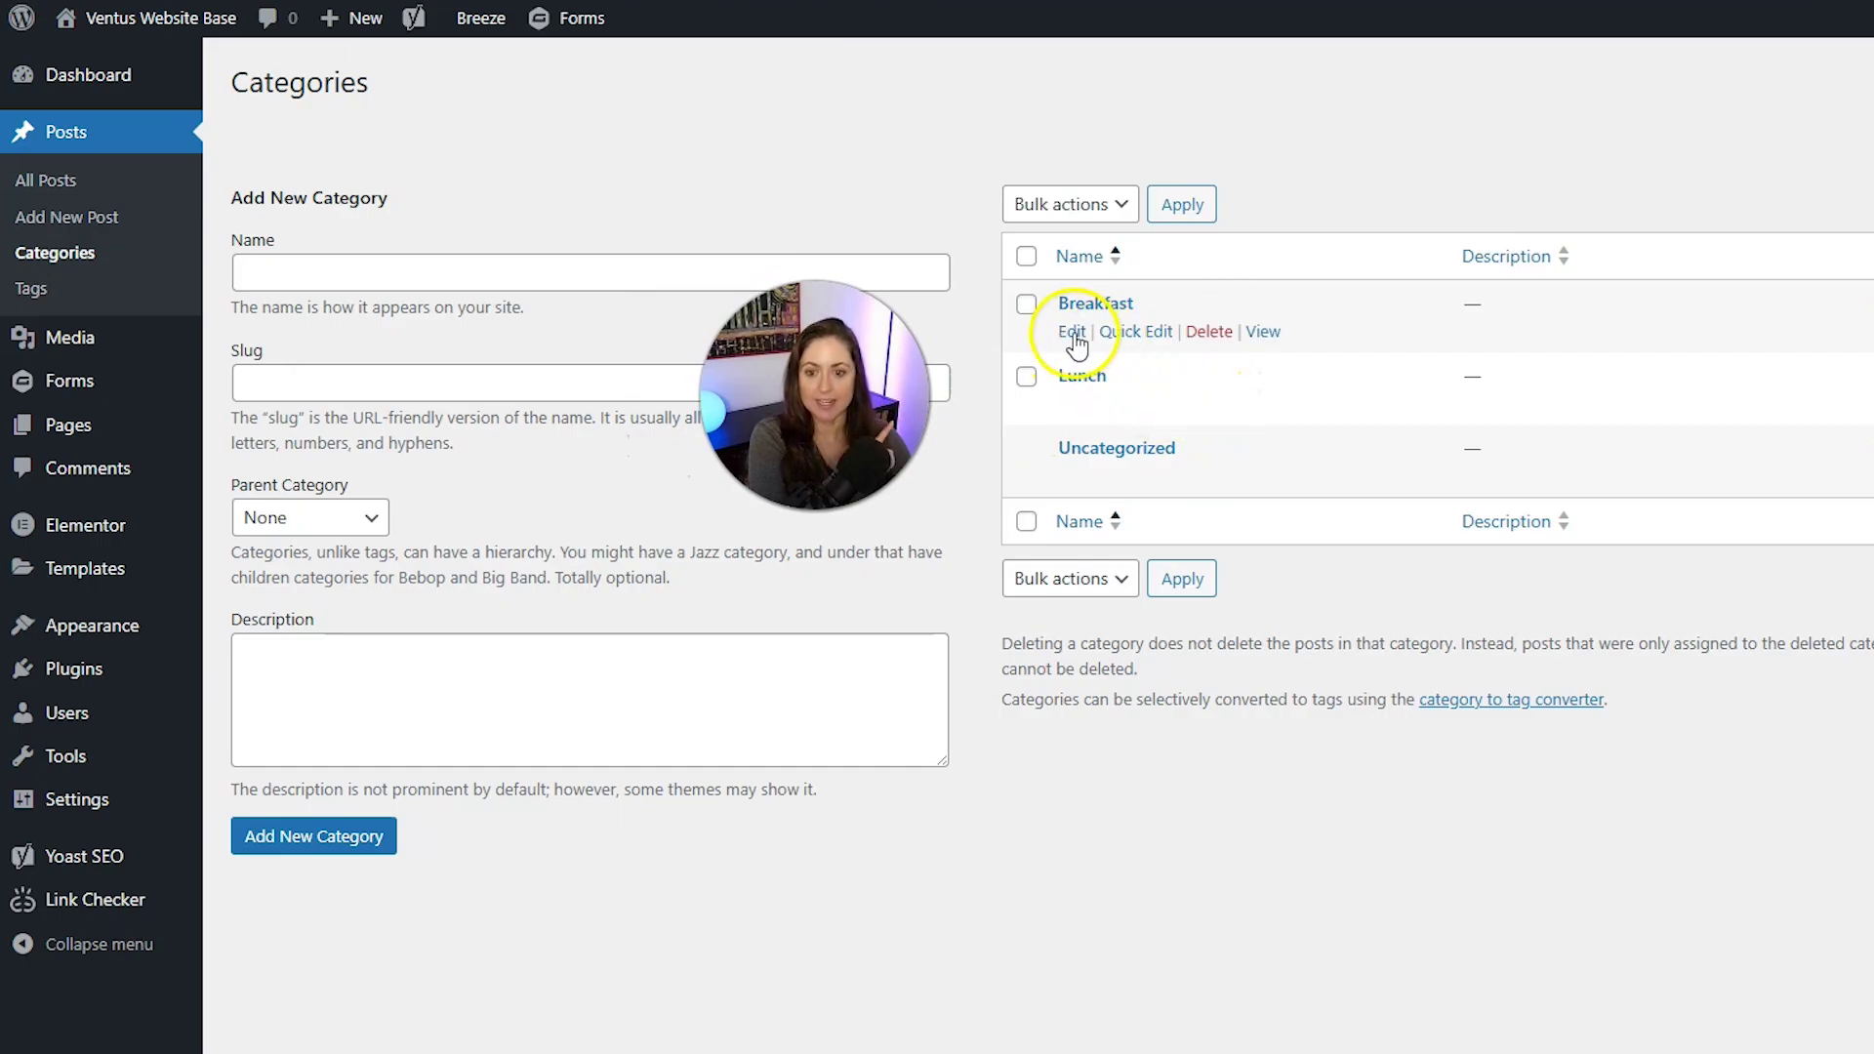
{"action": "left_click", "coordinate": [1072, 333]}
{"action": "mouse_move", "coordinate": [1221, 371]}
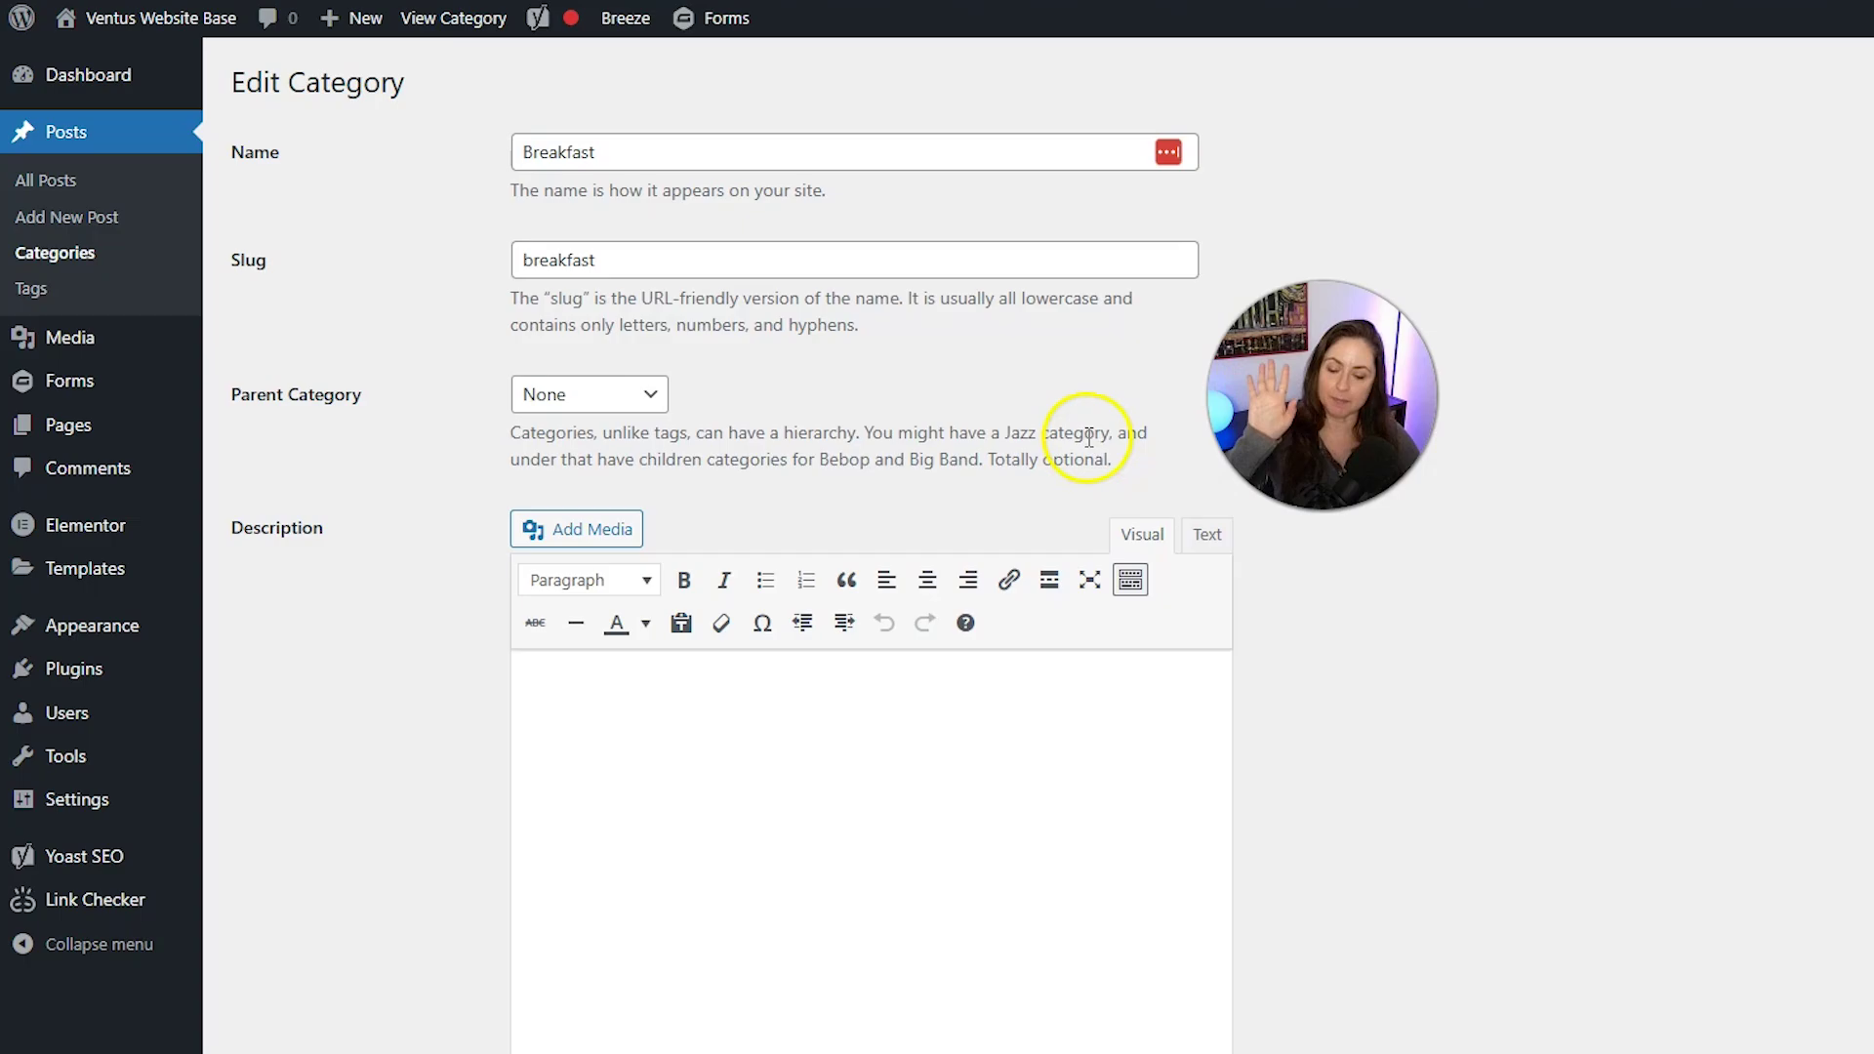
{"action": "scroll", "coordinate": [1366, 563], "scroll_direction": "down", "scroll_amount": 1}
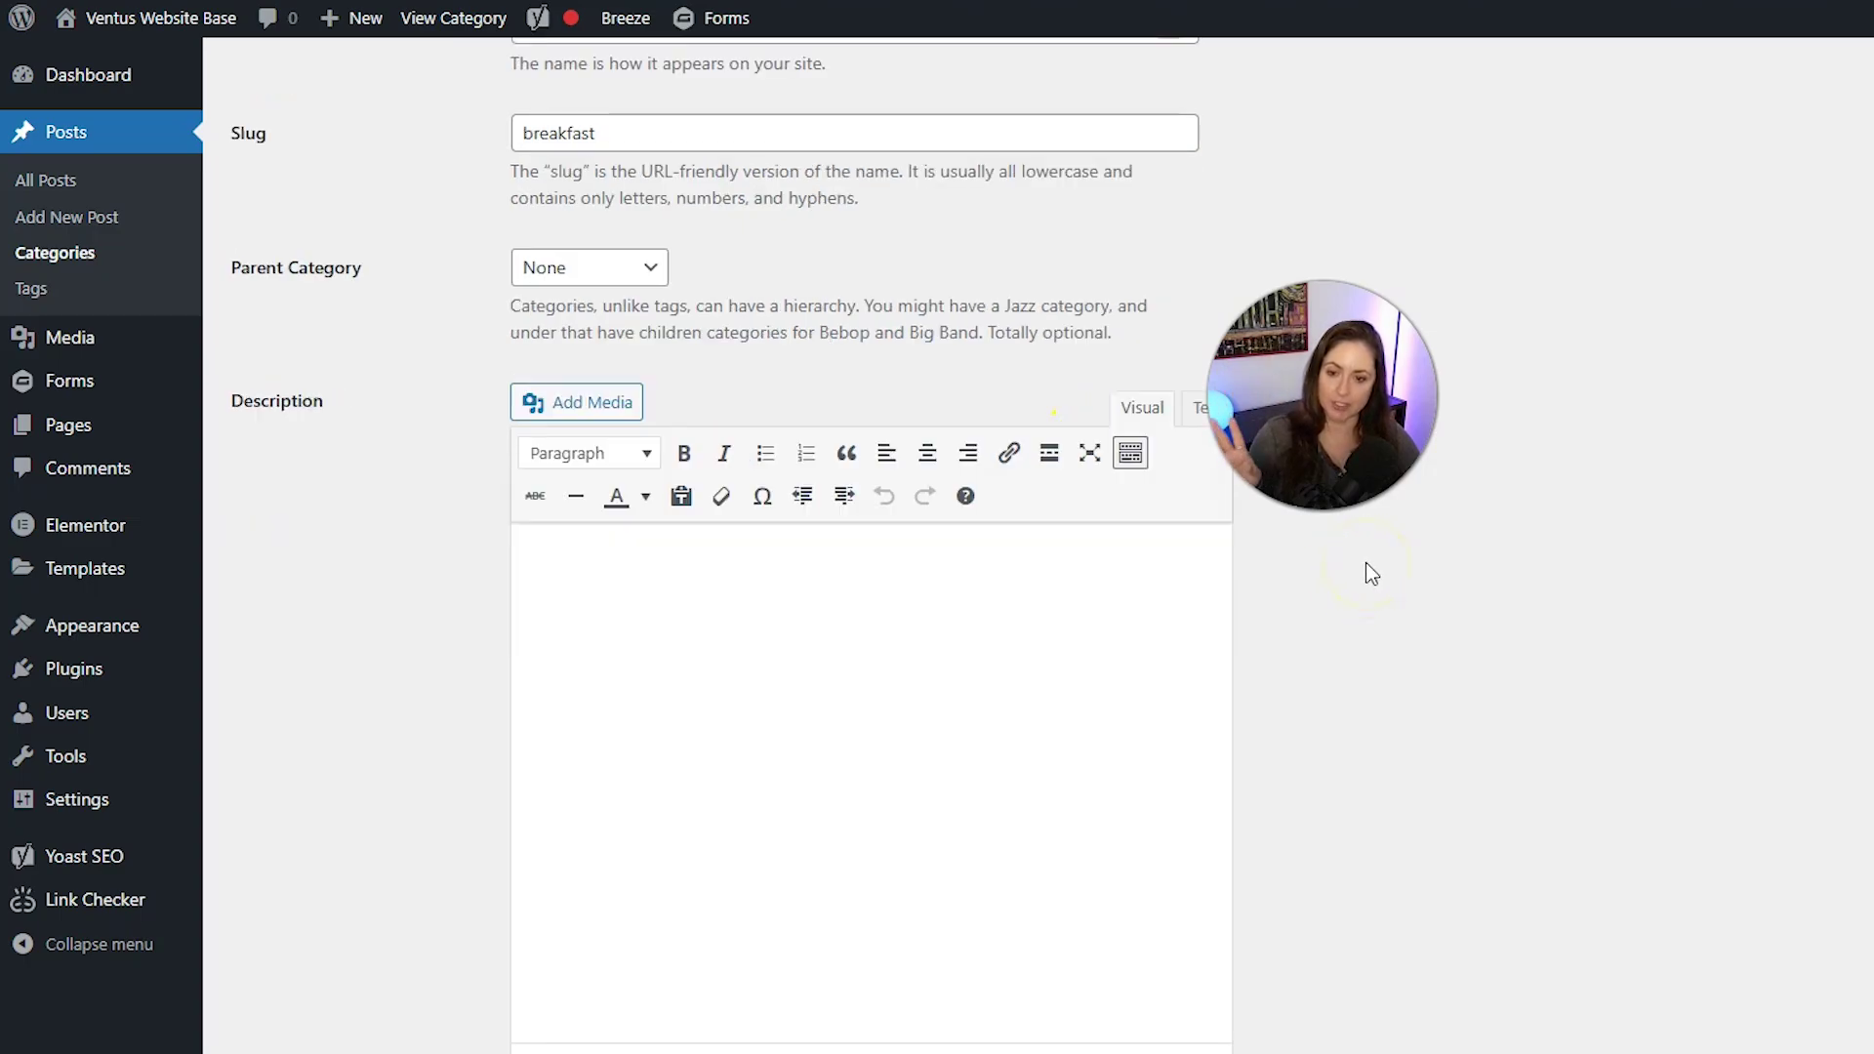
{"action": "scroll", "coordinate": [1366, 564], "scroll_direction": "down", "scroll_amount": 12}
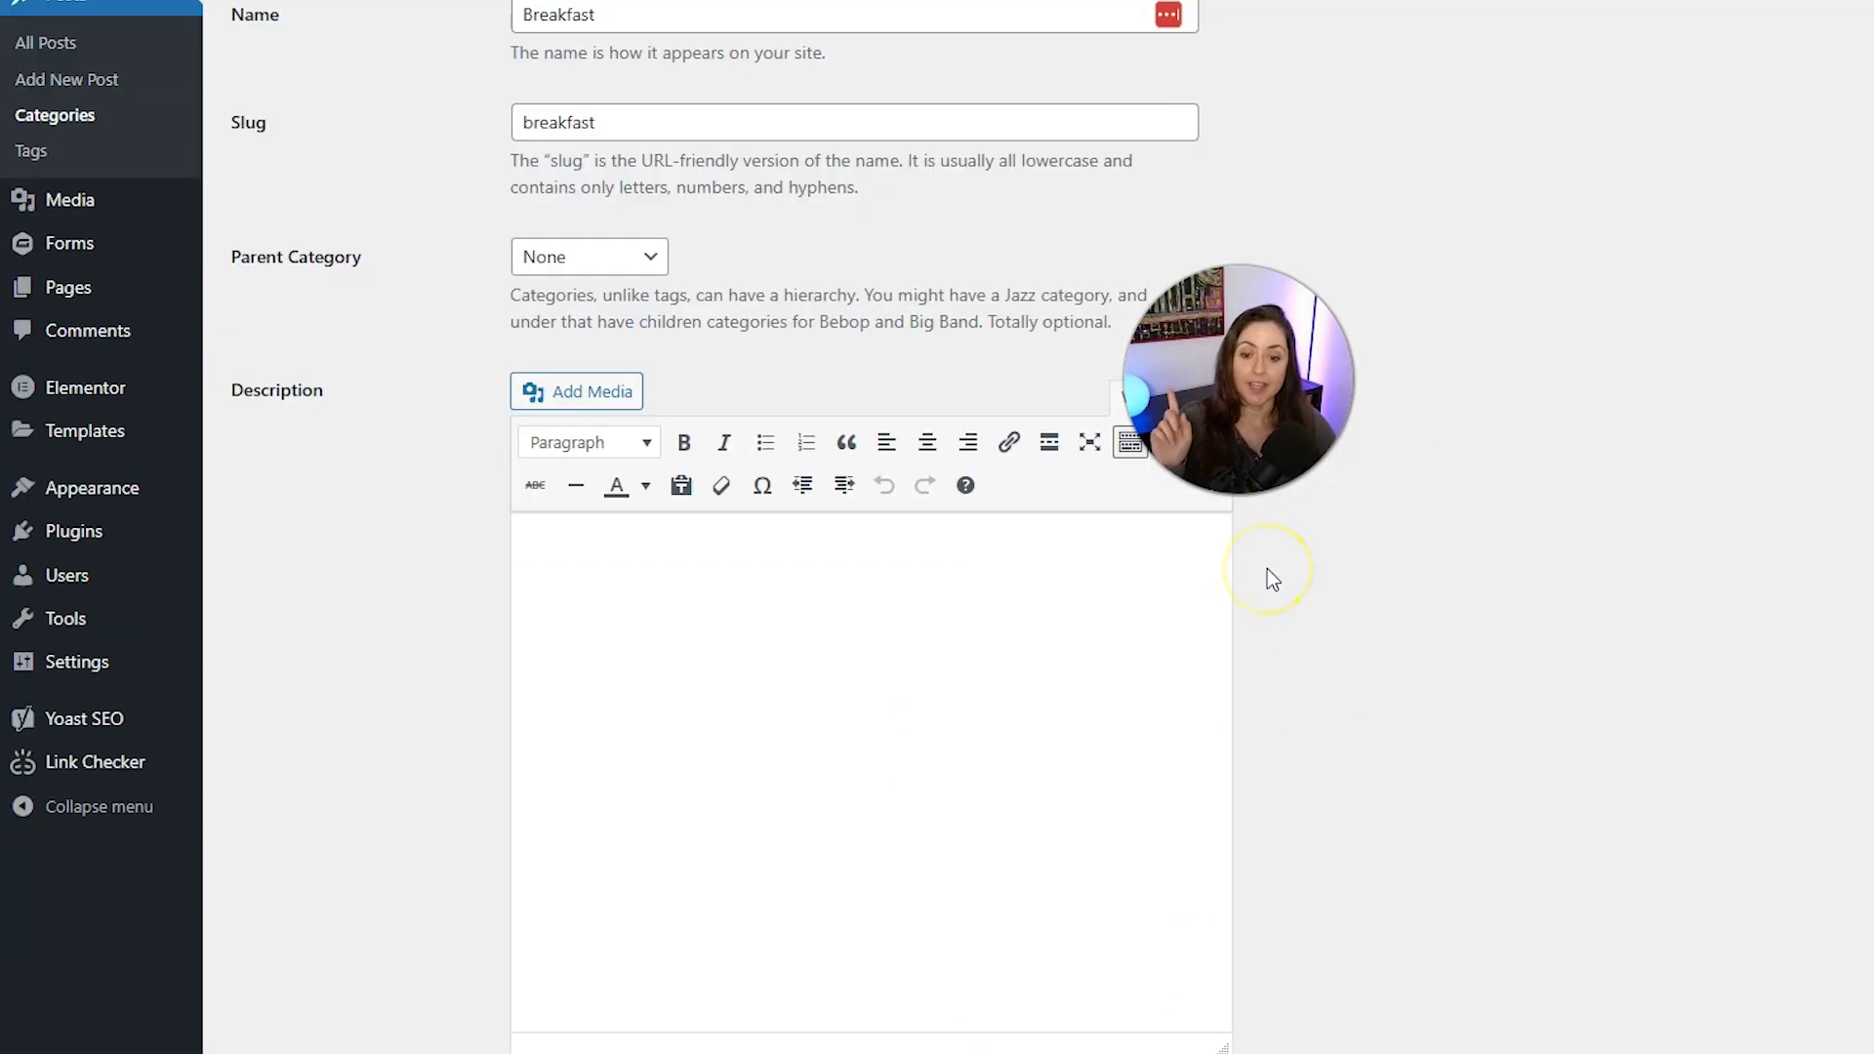
{"action": "scroll", "coordinate": [1267, 568], "scroll_direction": "down", "scroll_amount": 12}
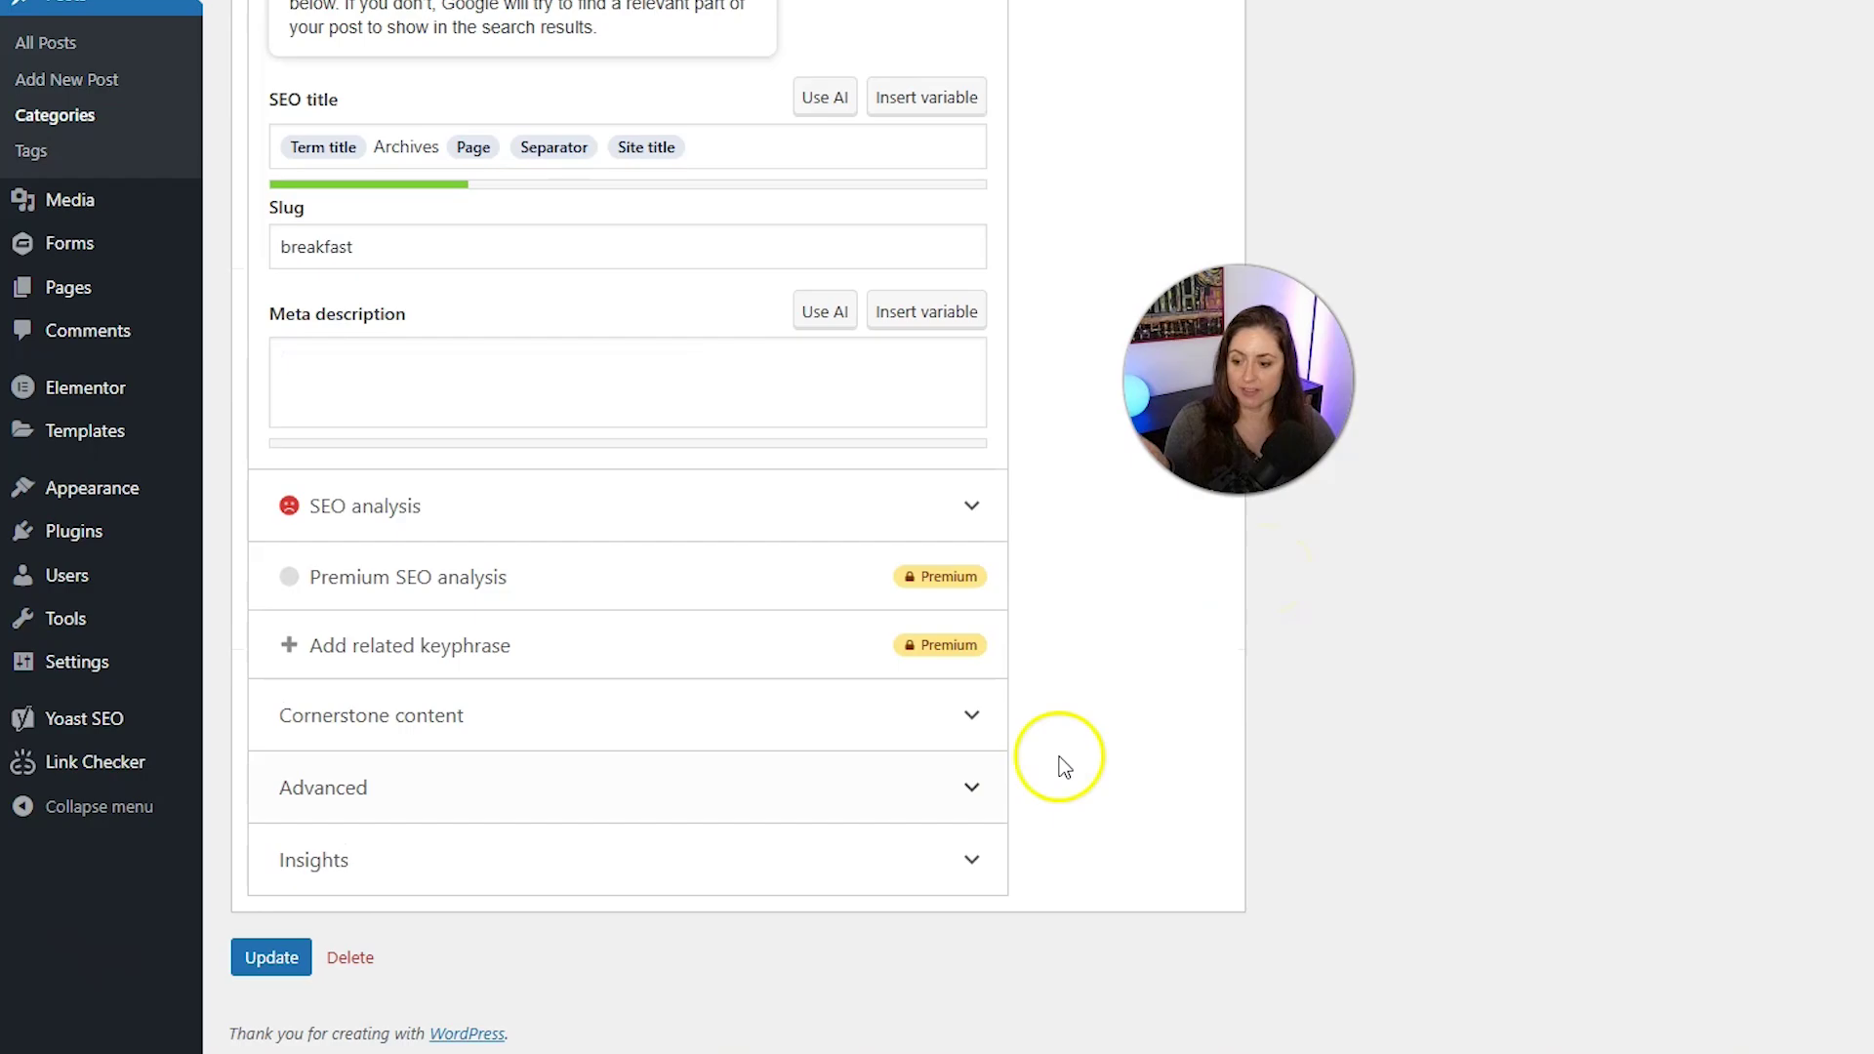
{"action": "left_click", "coordinate": [262, 956]}
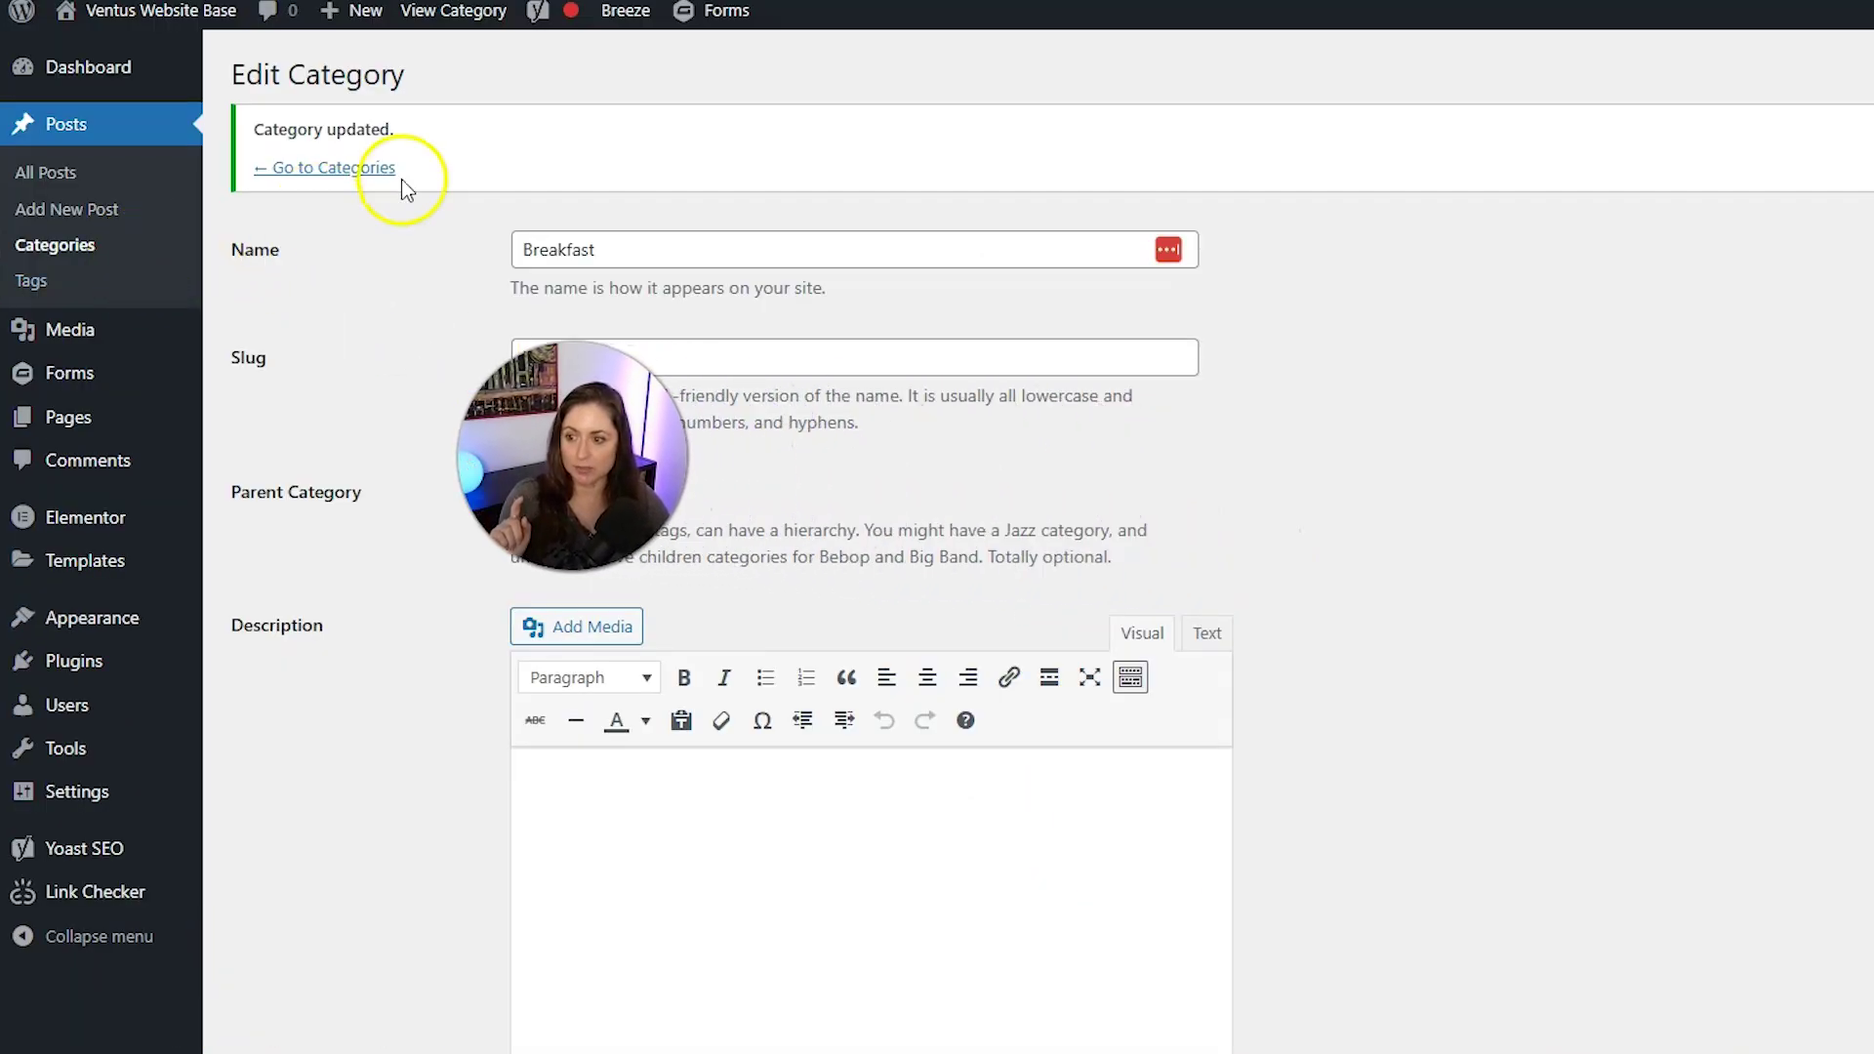
{"action": "left_click", "coordinate": [377, 170]}
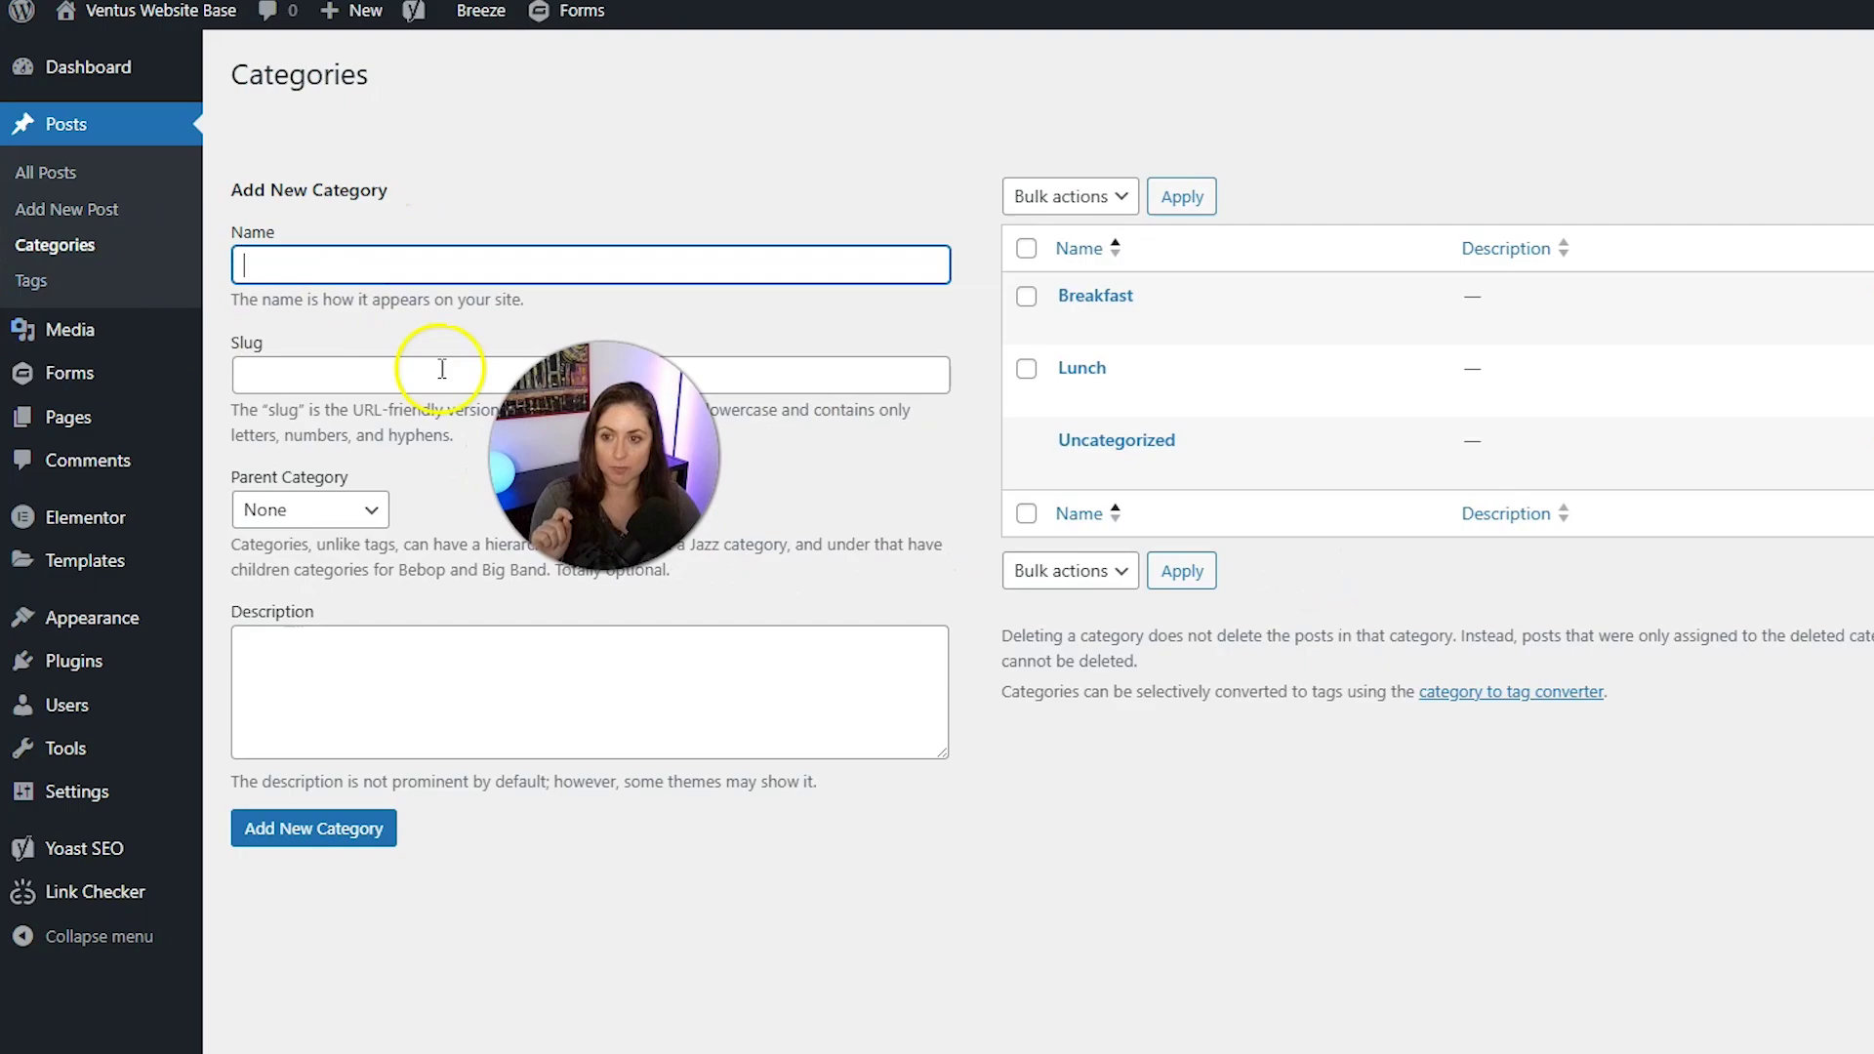
{"action": "mouse_move", "coordinate": [1137, 326]}
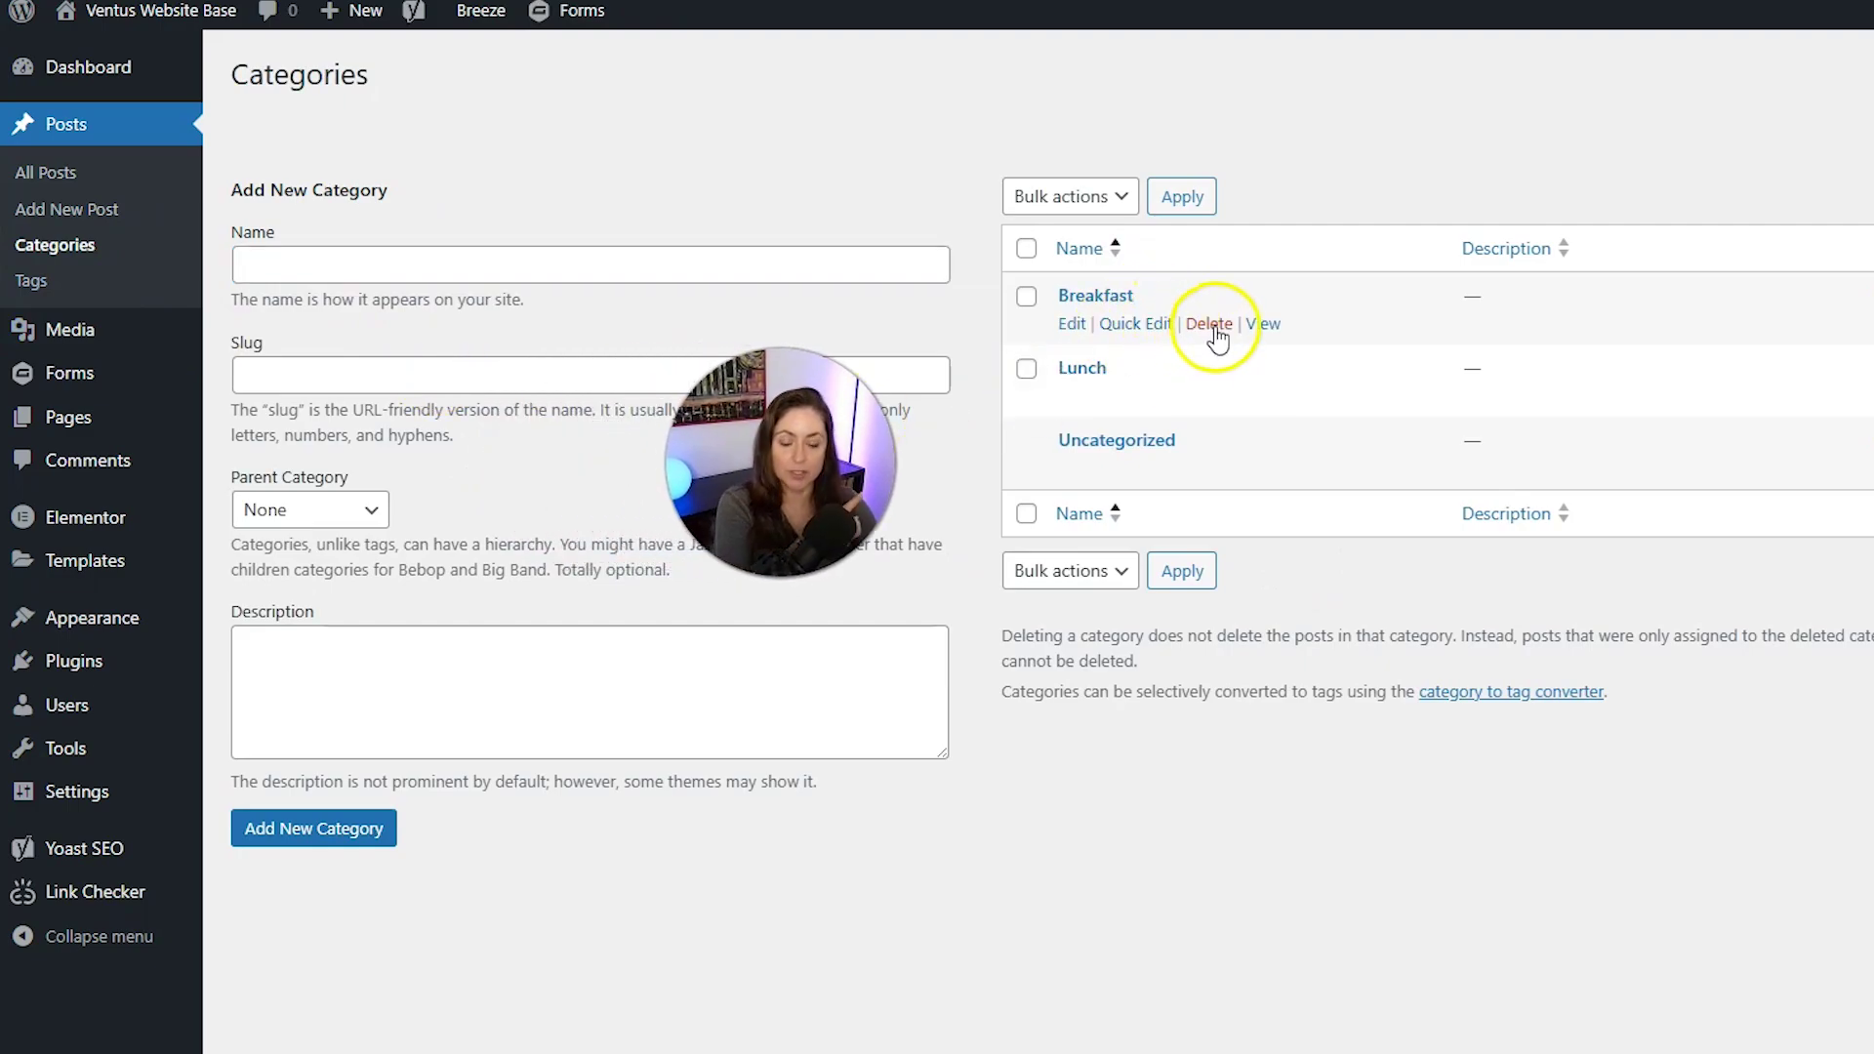